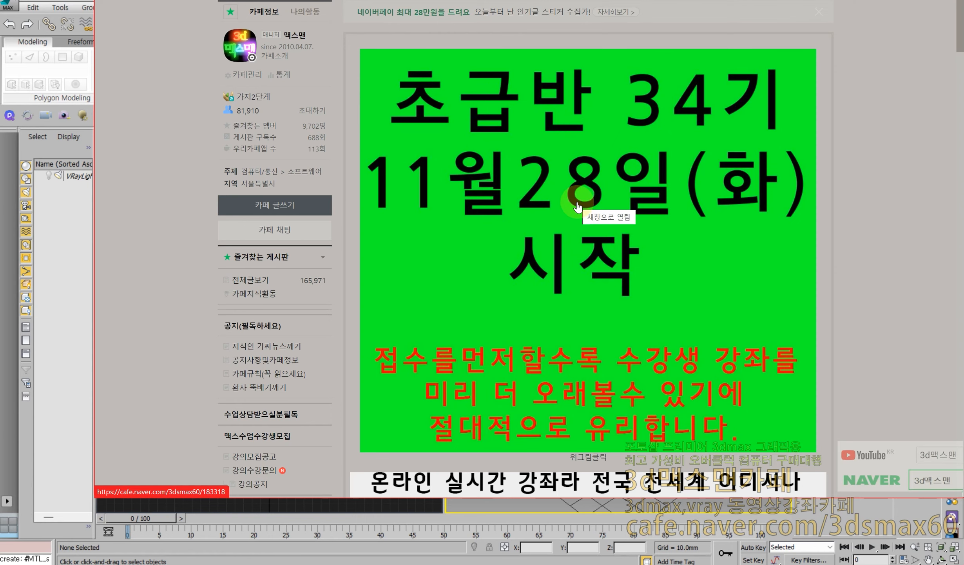
# Open the beginner class board 수업&공부방 in the cafe and look through its list of posts.
pyautogui.scroll(-15, 578, 207)
pyautogui.scroll(-20, 552, 214)
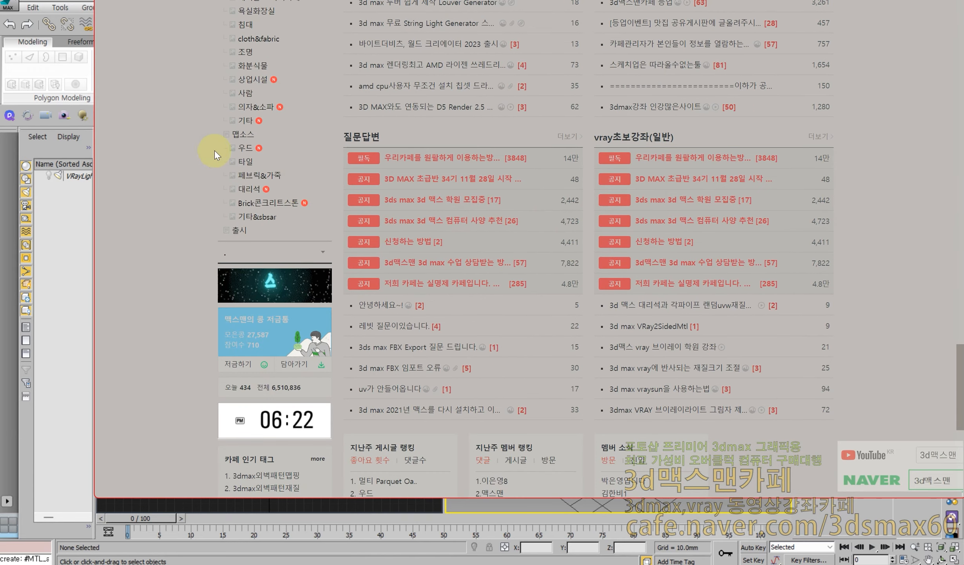
pyautogui.scroll(8, 270, 115)
pyautogui.scroll(5, 271, 114)
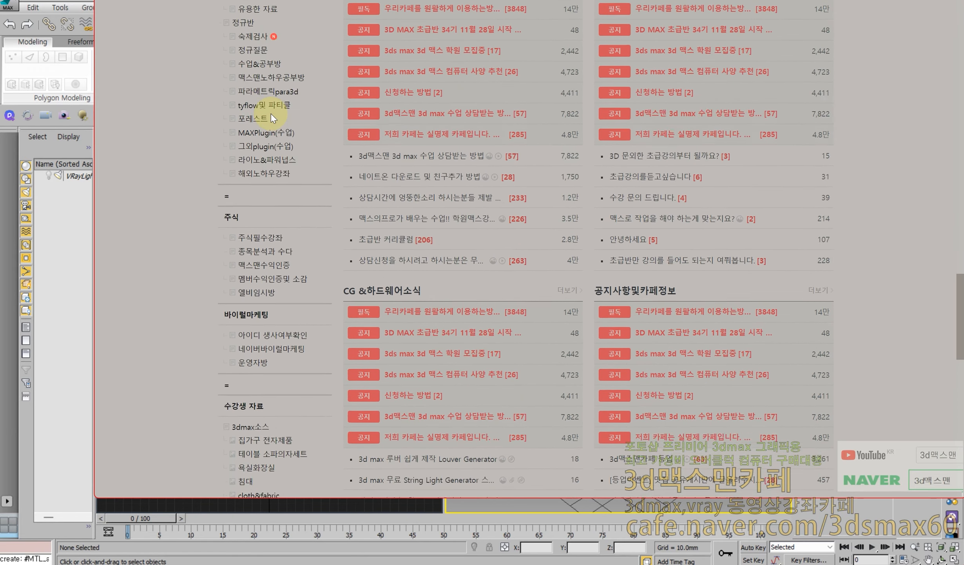
pyautogui.click(257, 40)
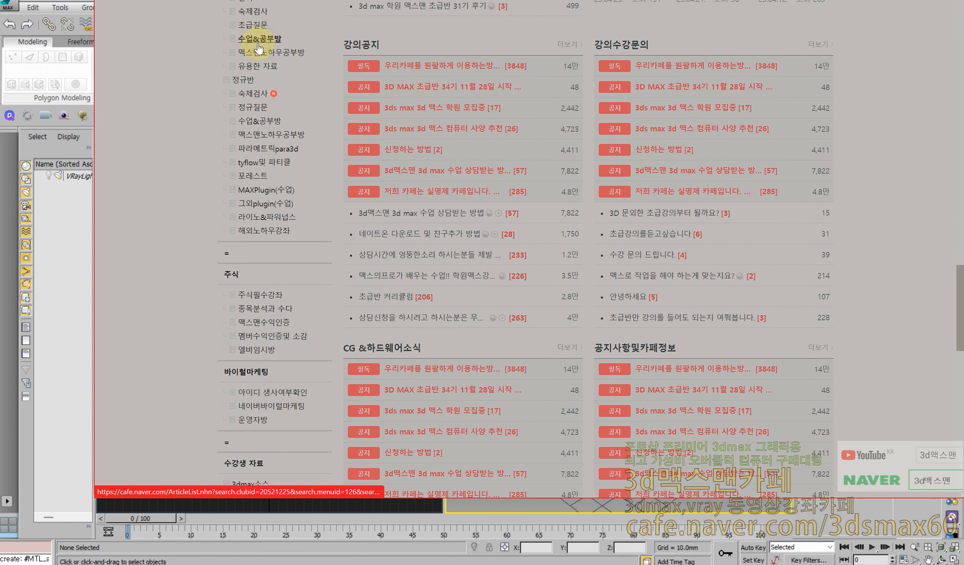
pyautogui.scroll(-5, 477, 271)
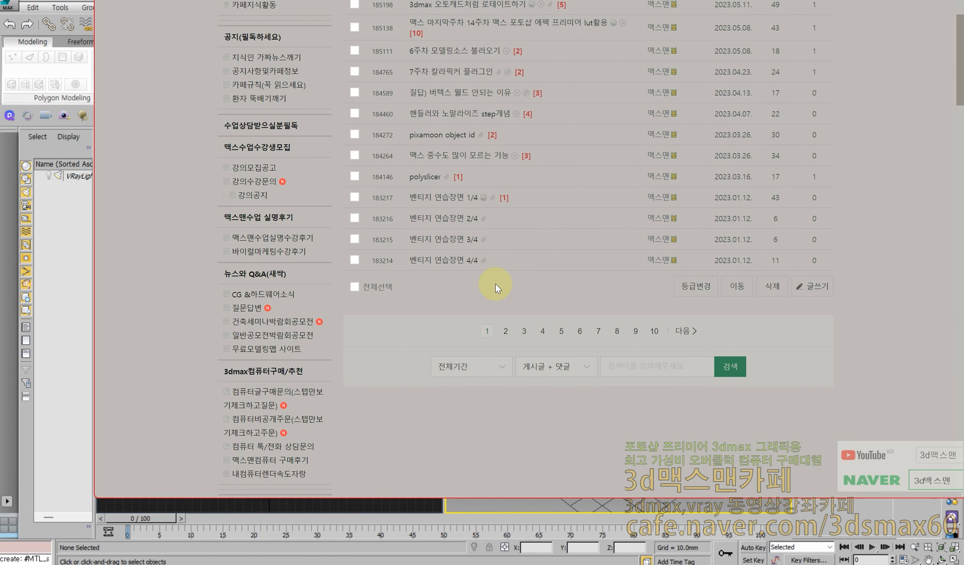
pyautogui.scroll(-3, 312, 274)
pyautogui.scroll(5, 312, 273)
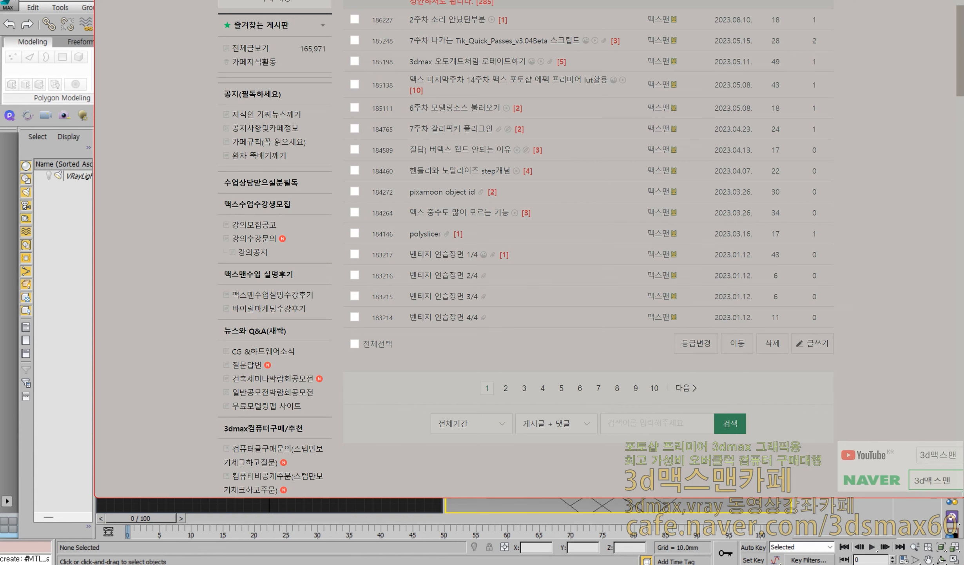
pyautogui.scroll(-6, 322, 147)
# Open a question post in the 질문답변 board and examine its pictures of the slab with rounded edges.
pyautogui.click(265, 137)
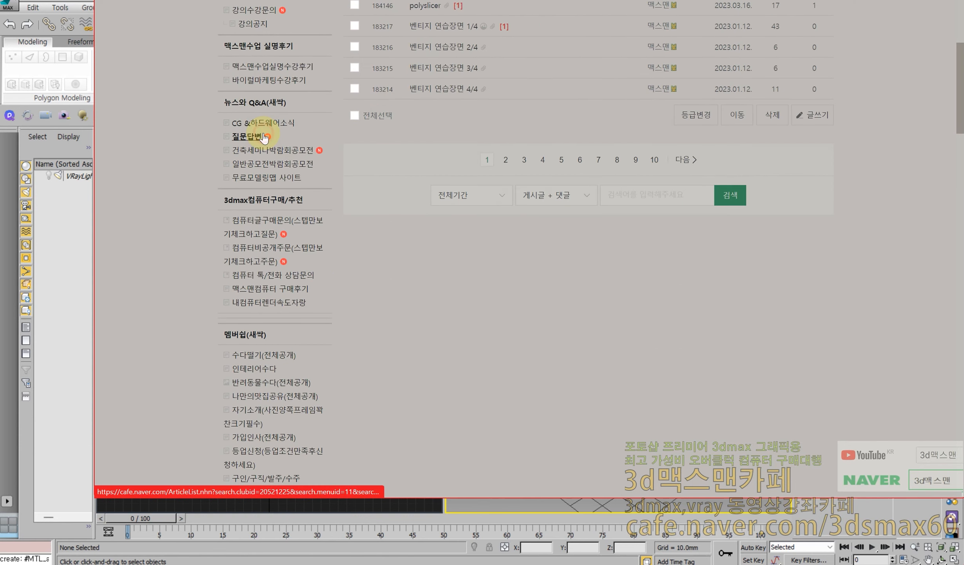
pyautogui.click(444, 280)
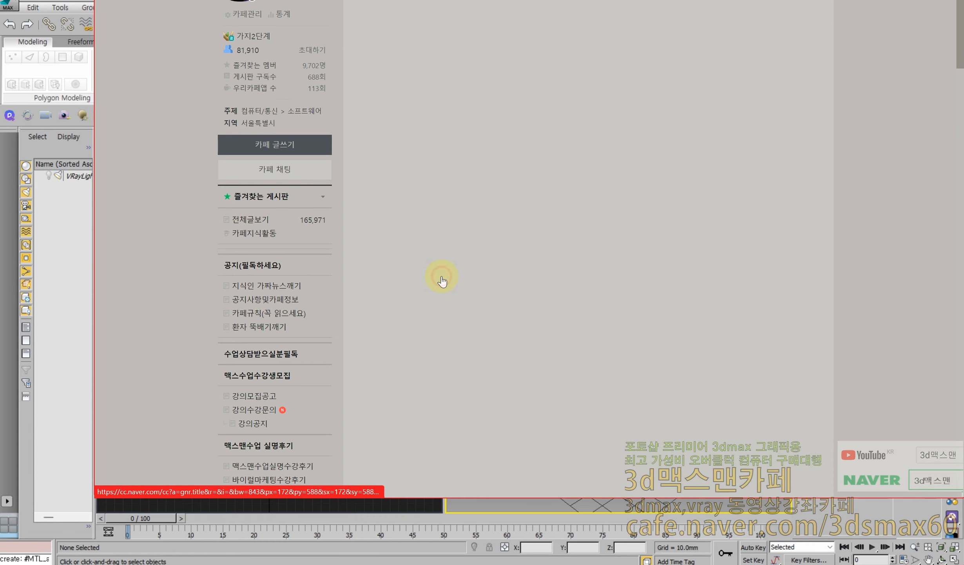
pyautogui.scroll(-4, 455, 270)
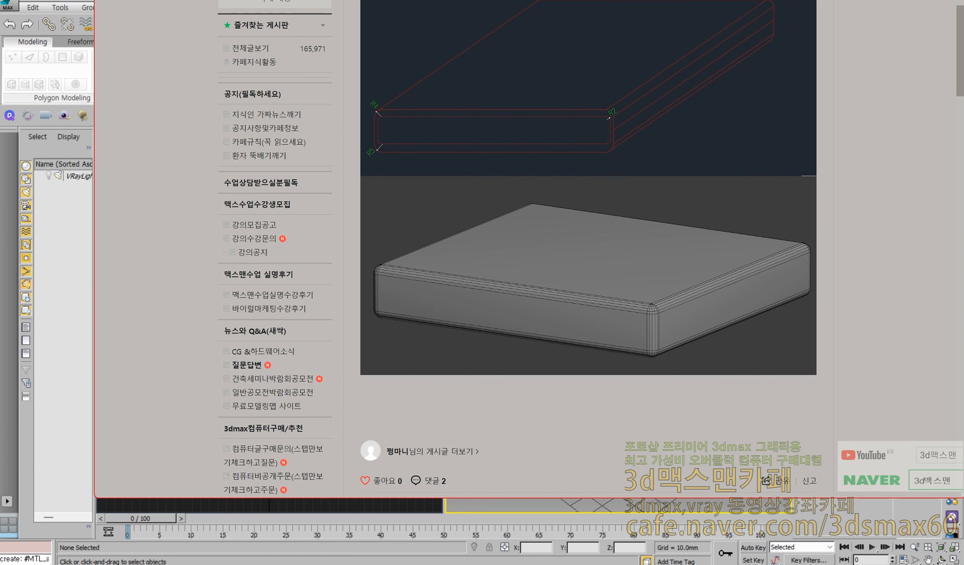
# Switch from the browser to 3ds Max and review the nPower Tools 1 and nPower Tools 2 object types.
pyautogui.moveTo(671, 0); pyautogui.dragTo(654, 10)
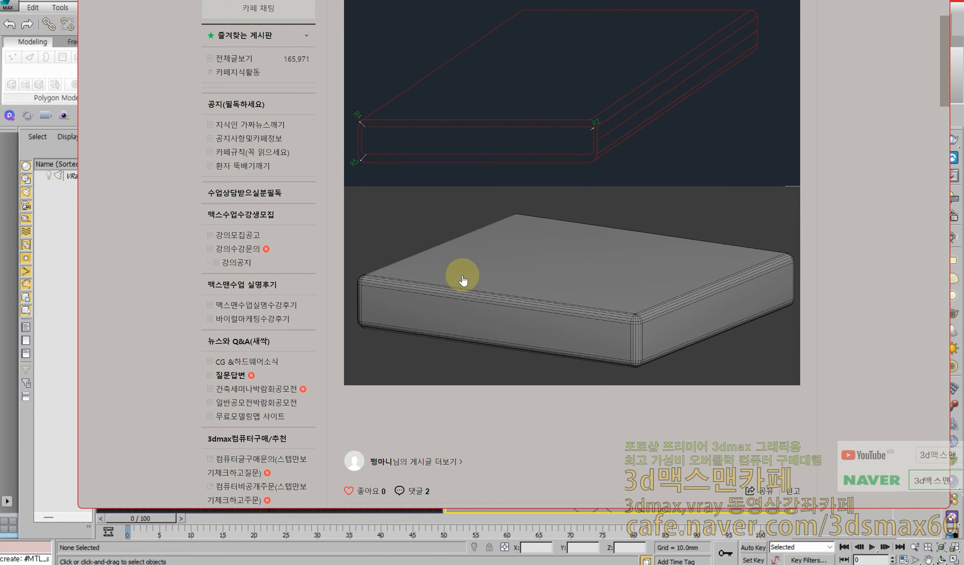
pyautogui.moveTo(549, 1); pyautogui.dragTo(0, 15)
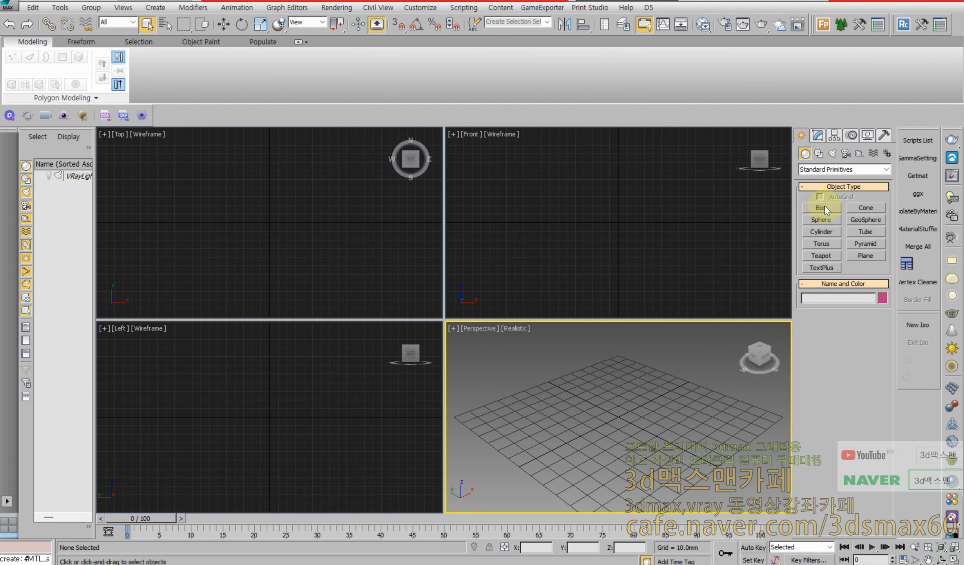
pyautogui.click(823, 168)
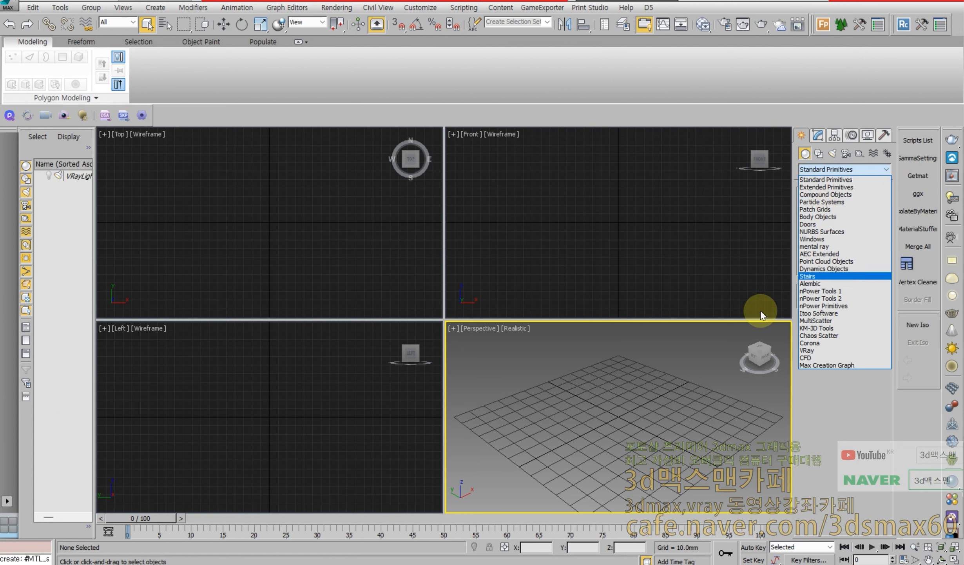
pyautogui.click(813, 291)
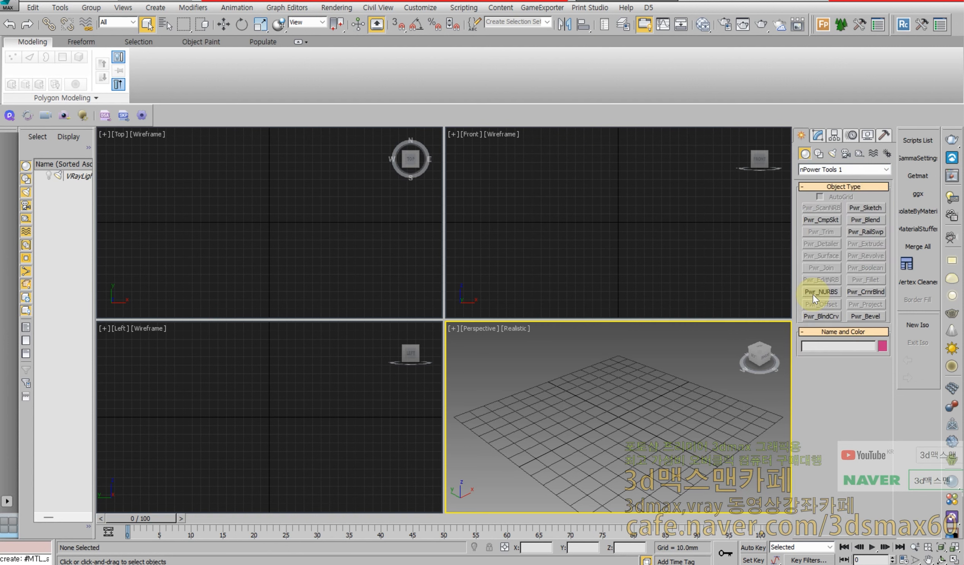
pyautogui.click(843, 169)
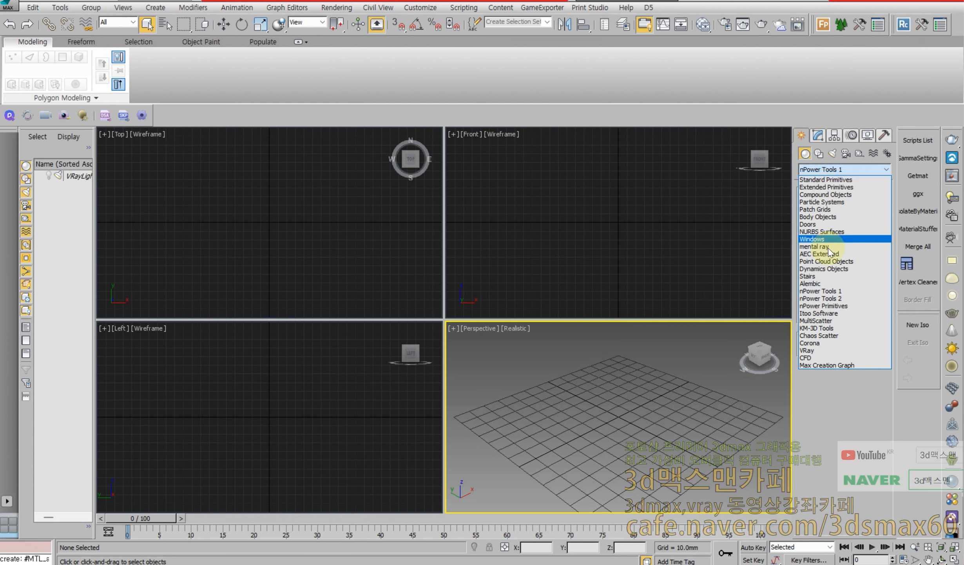
pyautogui.click(827, 299)
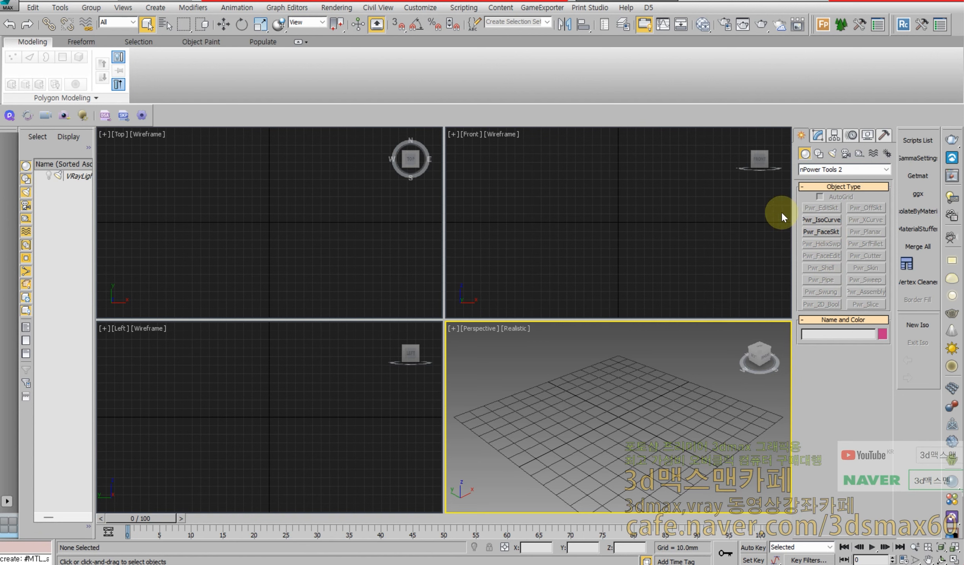
# Create a standard box about 83 × 134 × 34 mm on the grid and maximize the perspective viewport.
pyautogui.click(823, 169)
pyautogui.click(820, 181)
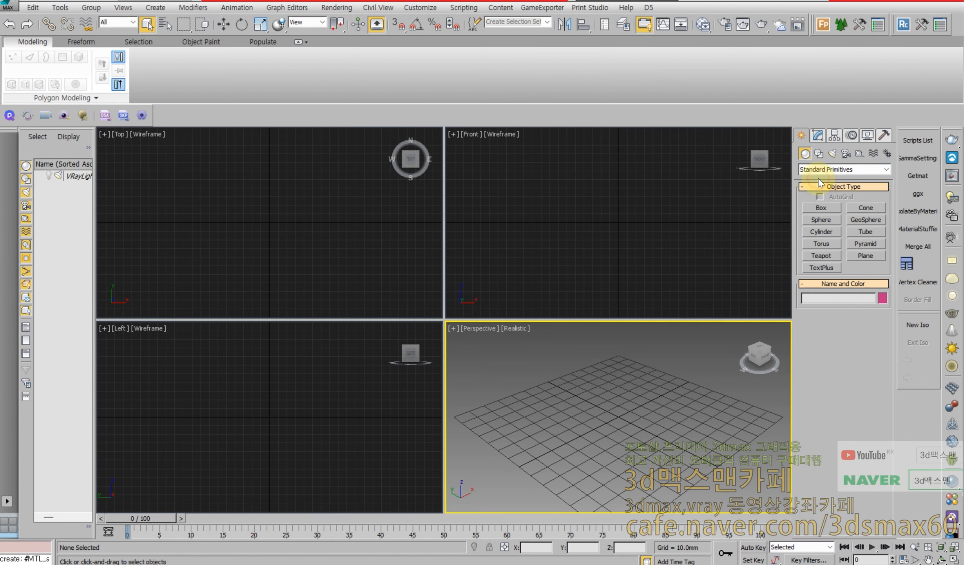
pyautogui.click(821, 207)
pyautogui.moveTo(648, 376); pyautogui.dragTo(583, 520)
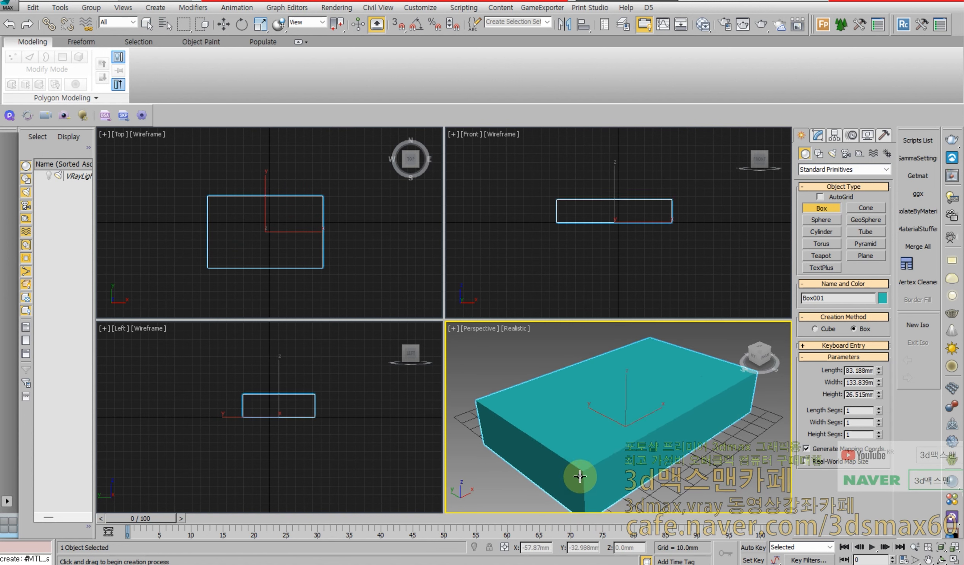
pyautogui.click(531, 434)
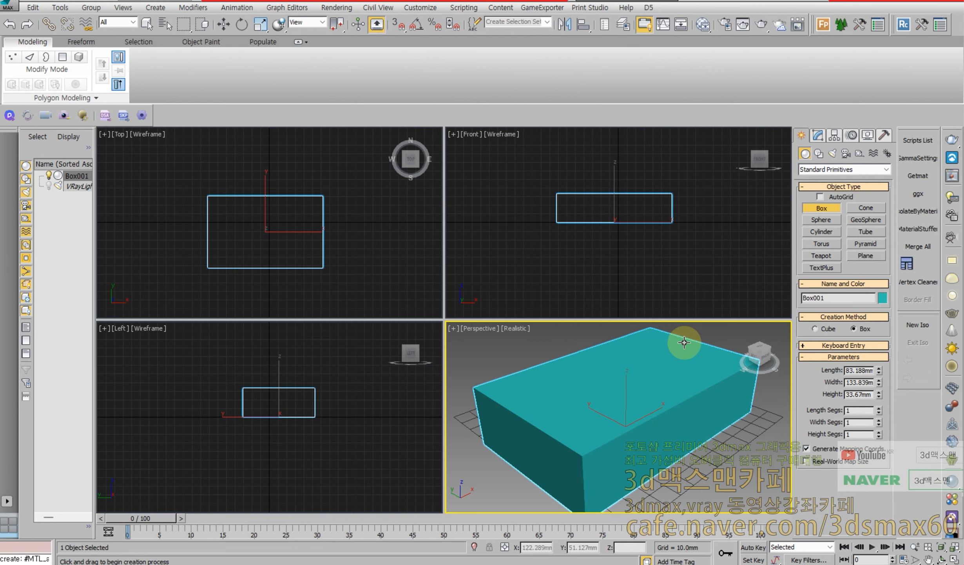
pyautogui.click(952, 558)
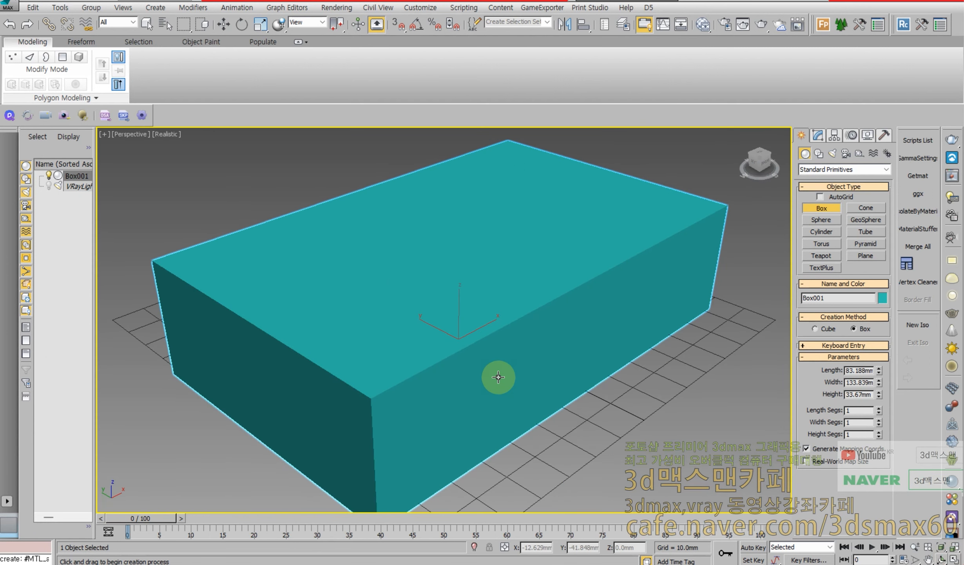
pyautogui.scroll(-3, 483, 363)
pyautogui.rightClick(467, 346)
# Draw a circle spline of about 28 mm radius on the ground plane beside the box.
pyautogui.click(819, 152)
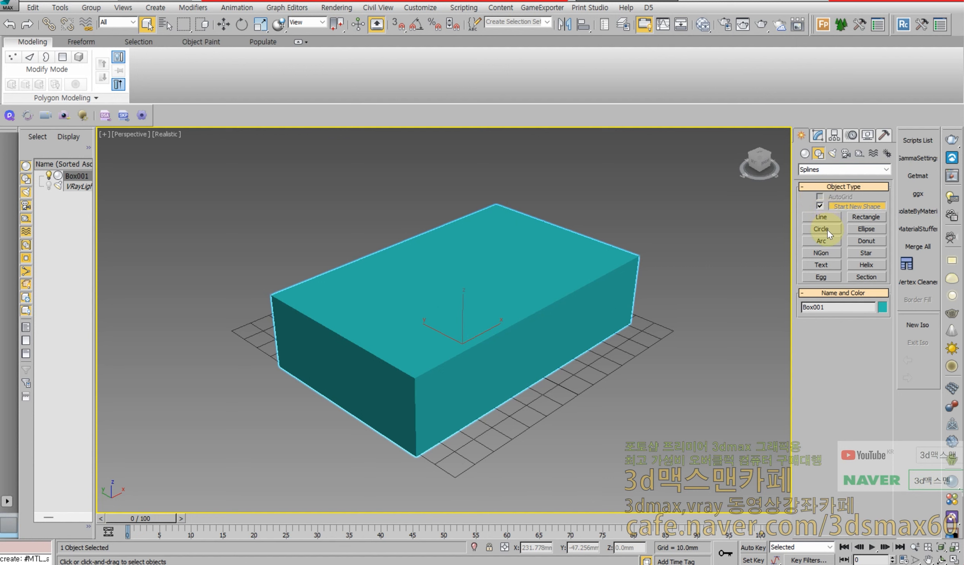
pyautogui.click(828, 231)
pyautogui.moveTo(668, 382); pyautogui.dragTo(669, 424)
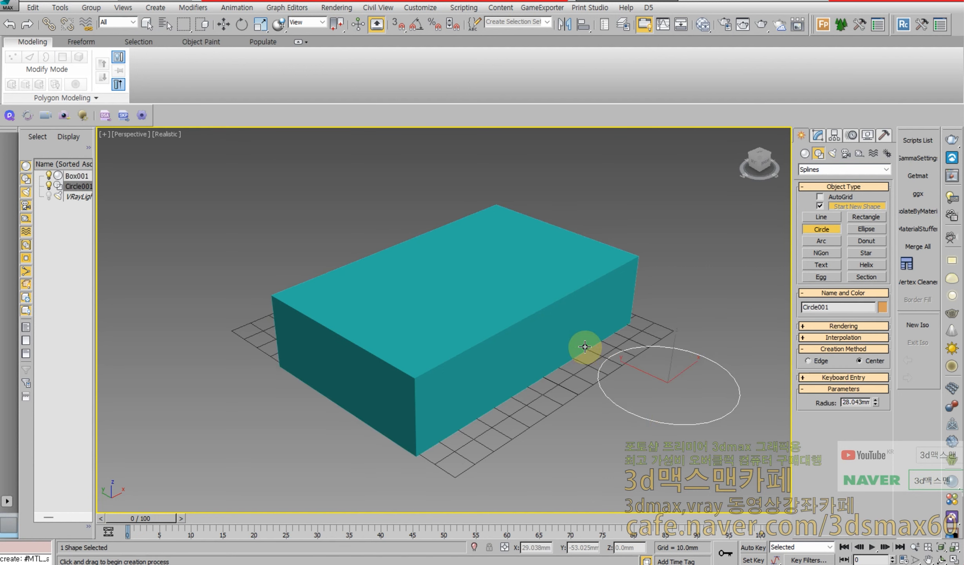
pyautogui.click(817, 139)
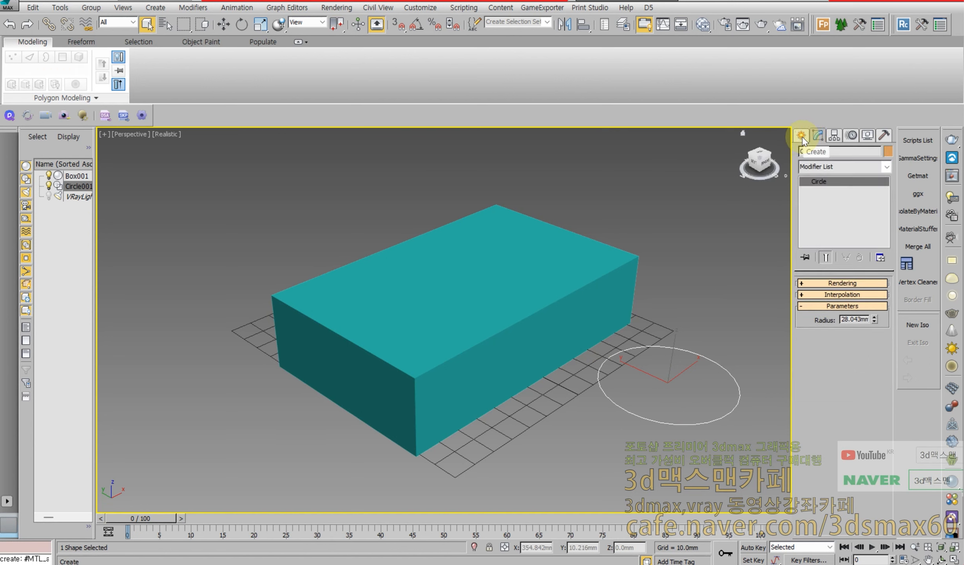
# Show the nPower Tools 1 object types with the circle still selected.
pyautogui.click(802, 137)
pyautogui.click(807, 170)
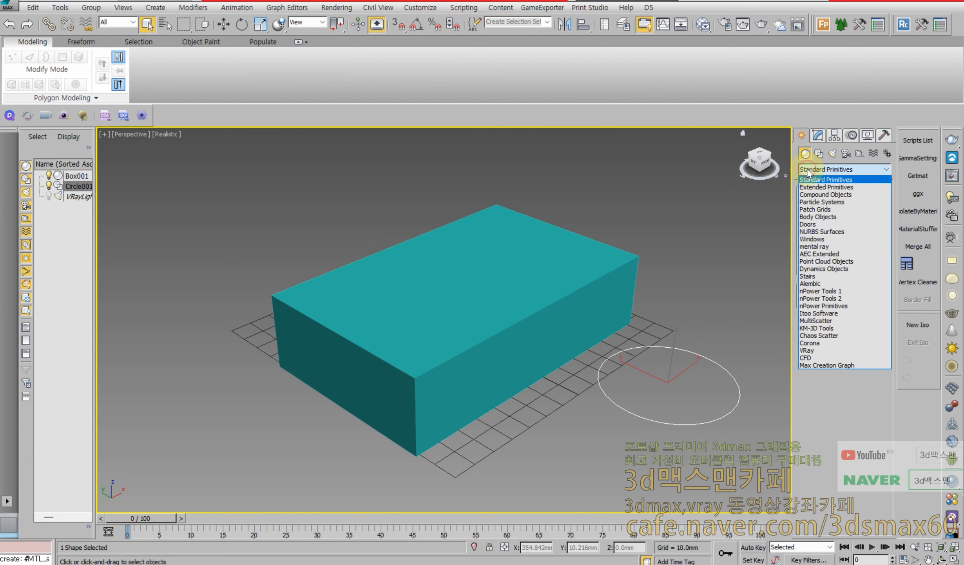
pyautogui.click(832, 291)
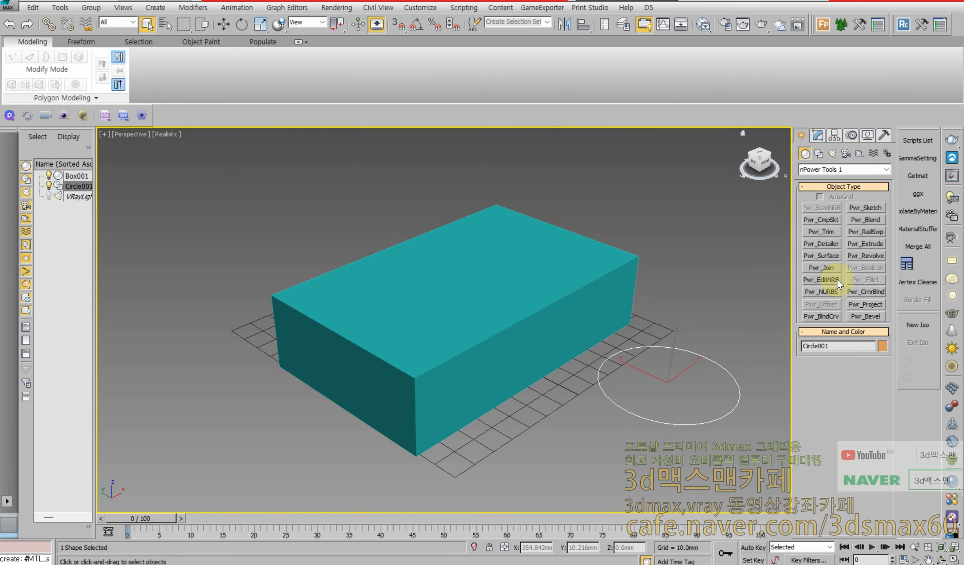
# Check which toolbars are available to show in the interface.
pyautogui.rightClick(577, 53)
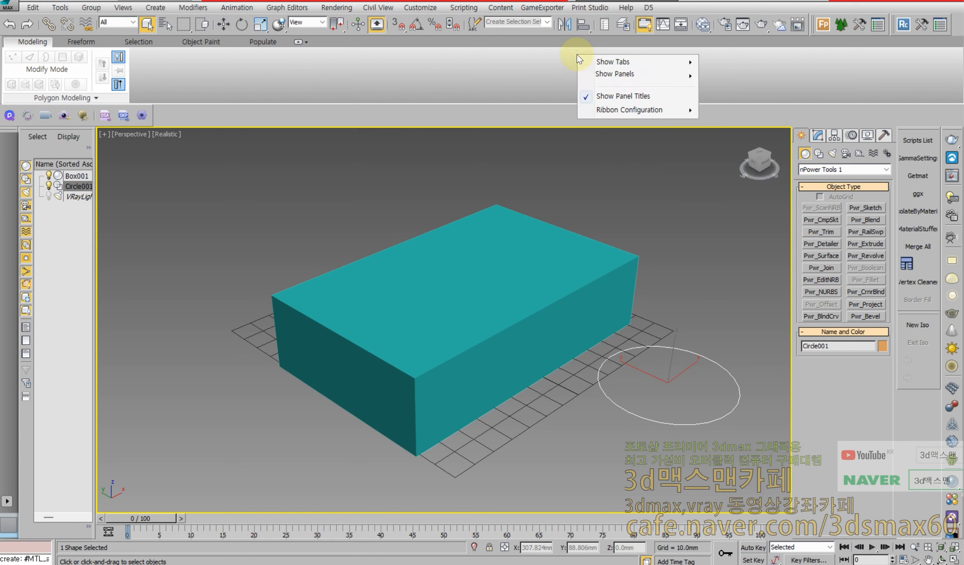
pyautogui.rightClick(331, 39)
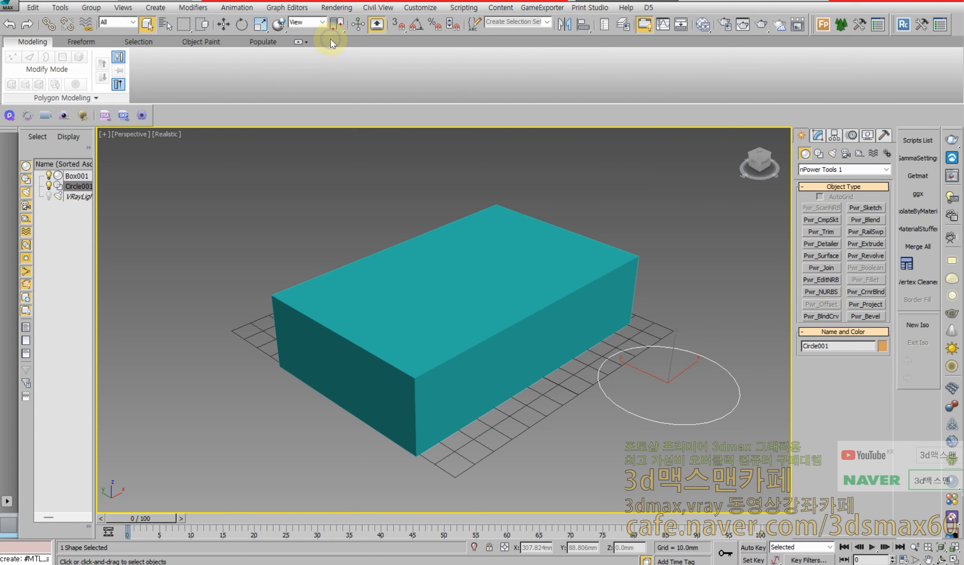
pyautogui.rightClick(331, 39)
pyautogui.click(750, 11)
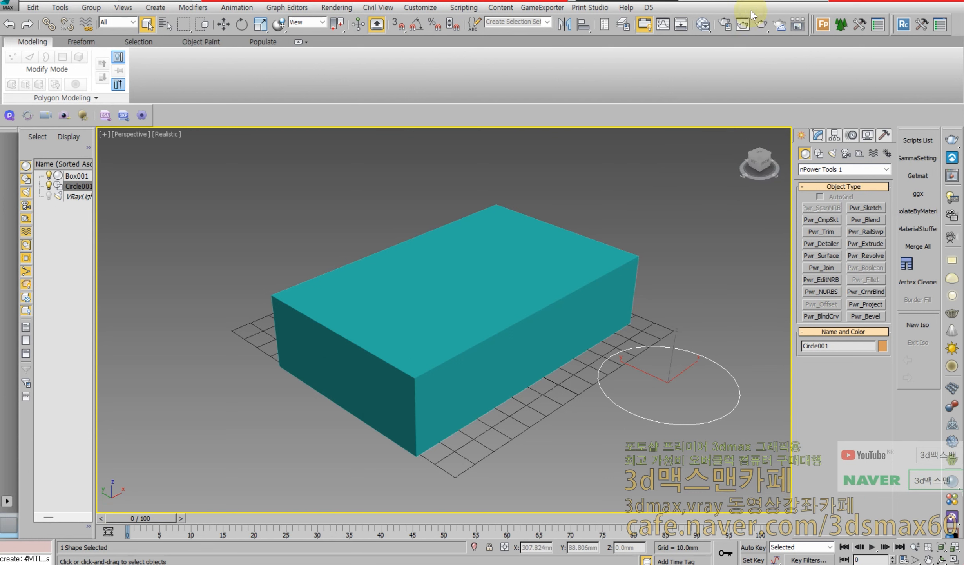
pyautogui.rightClick(711, 17)
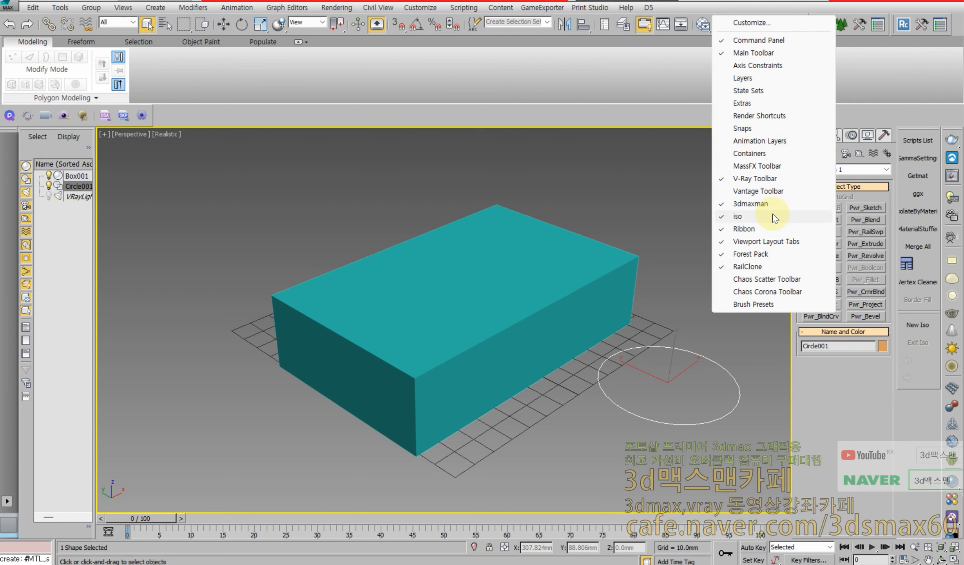
pyautogui.click(811, 383)
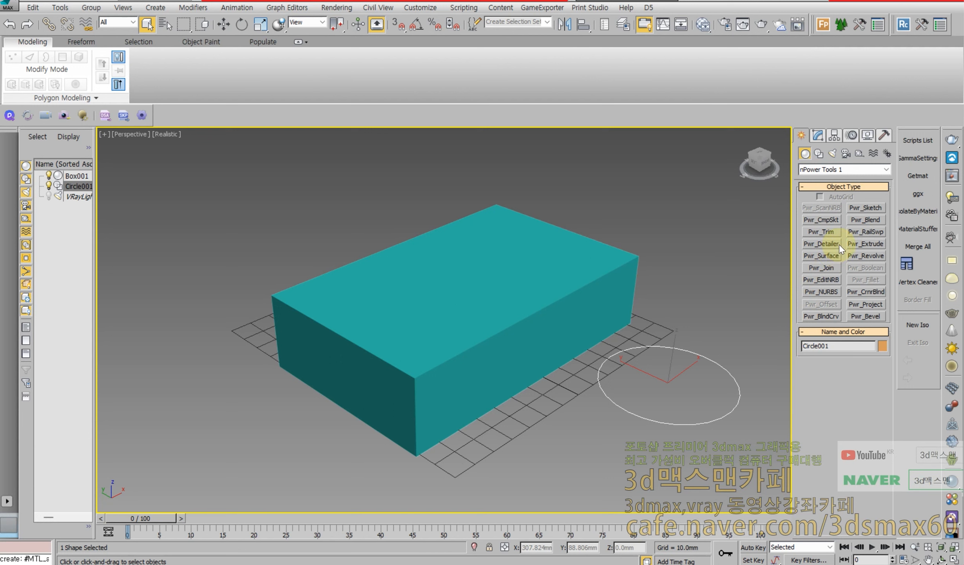
# Apply Pwr_Extrude to the circle with a distance of 28 mm, a draft of 6 and an offset of 15.5 mm.
pyautogui.click(861, 245)
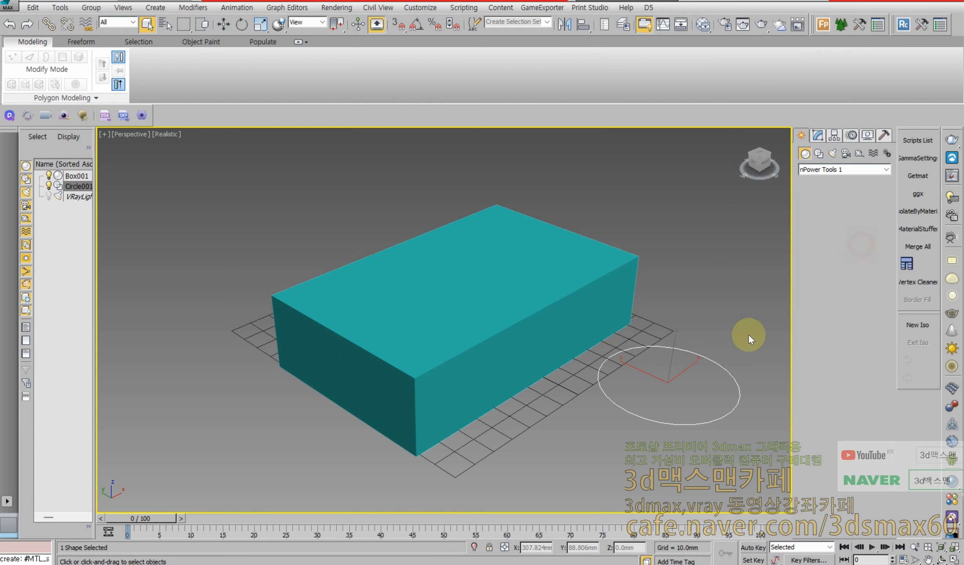
pyautogui.click(685, 351)
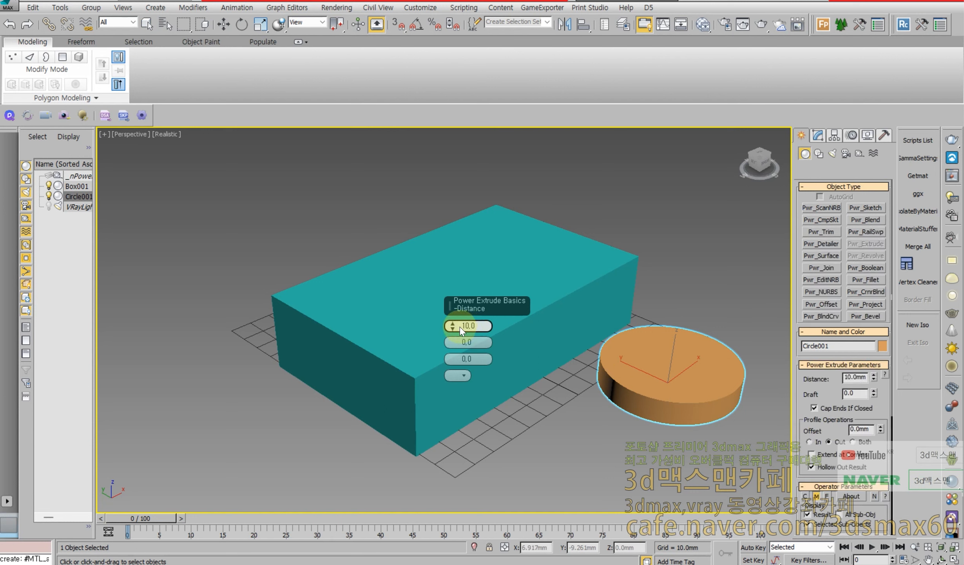
pyautogui.moveTo(454, 326); pyautogui.dragTo(454, 301)
pyautogui.click(454, 342)
pyautogui.moveTo(455, 344); pyautogui.dragTo(454, 322)
pyautogui.click(454, 358)
pyautogui.moveTo(453, 358); pyautogui.dragTo(454, 336)
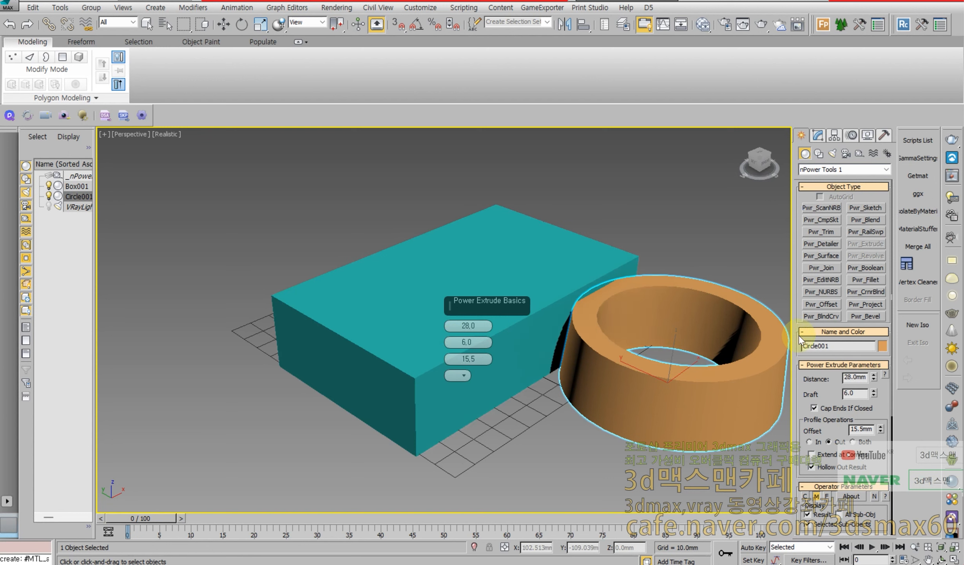
# Convert the extruded ring into a Pwr_Fillet object.
pyautogui.click(868, 281)
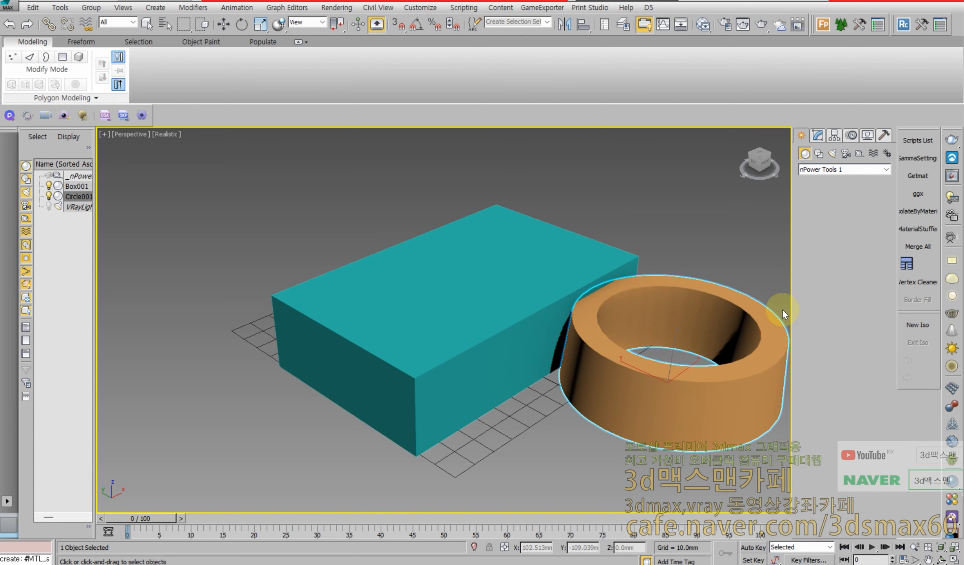
pyautogui.click(748, 314)
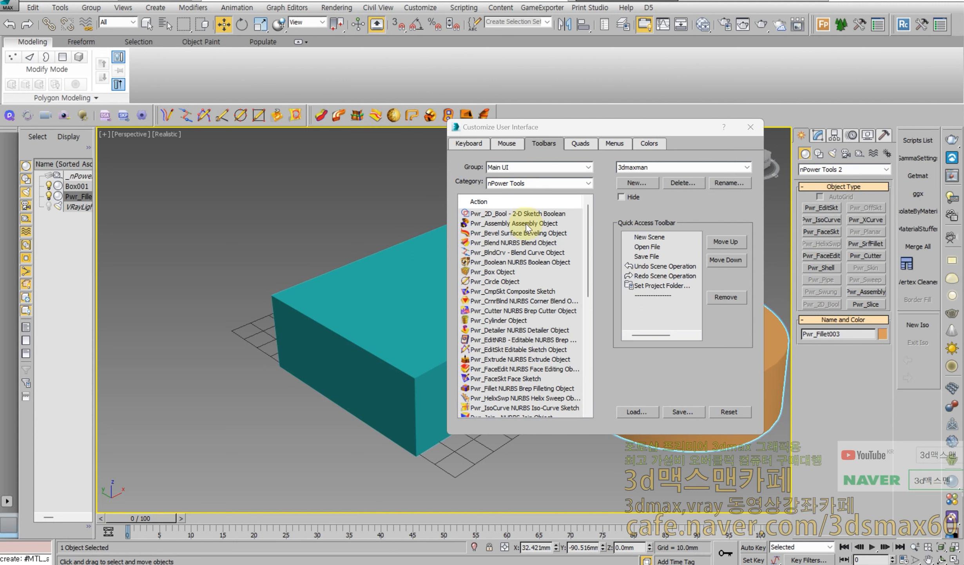
# Add the Pwr_Extrude and Pwr_Fillet actions from the nPower Tools category to the end of the solid tools toolbar.
pyautogui.scroll(-2, 506, 242)
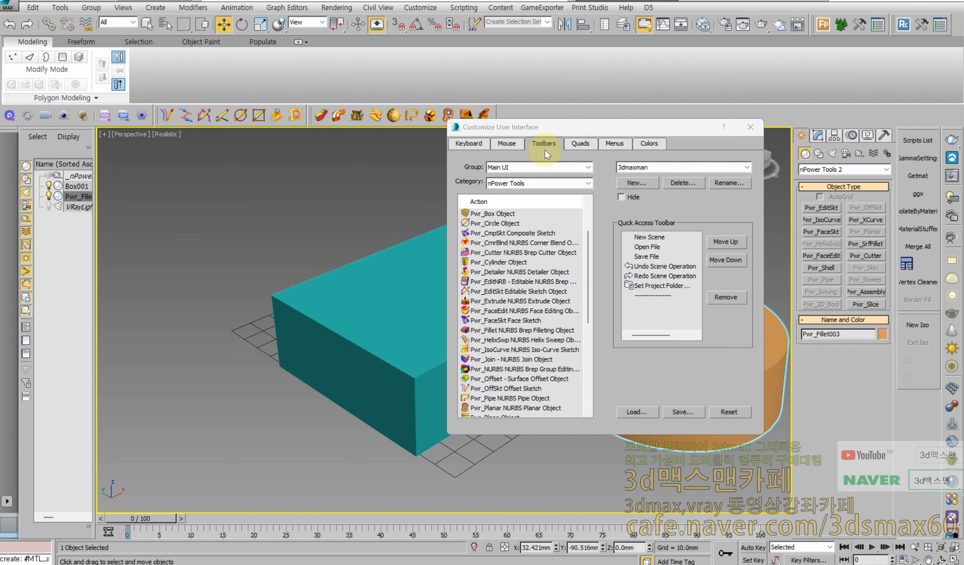
pyautogui.moveTo(559, 131); pyautogui.dragTo(625, 144)
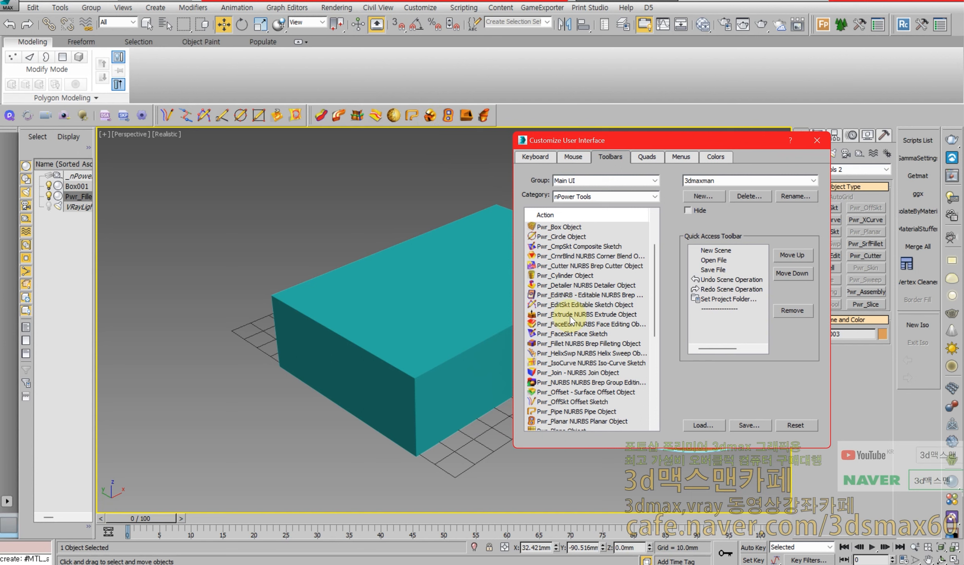
pyautogui.moveTo(570, 319); pyautogui.dragTo(497, 118)
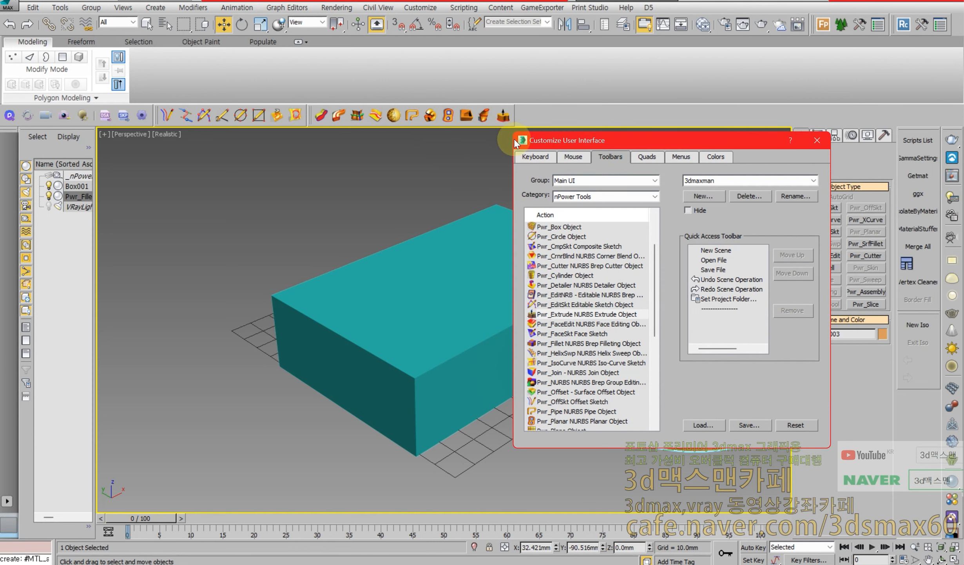
pyautogui.moveTo(583, 342); pyautogui.dragTo(516, 114)
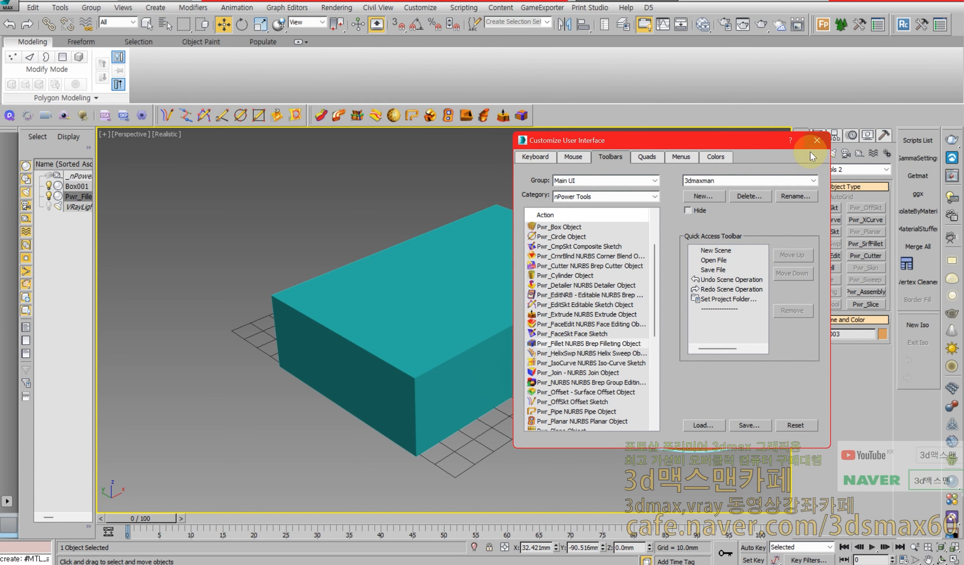
# Save the interface customization as Workspace1__usersave__.cuix and close the customization window.
pyautogui.click(760, 427)
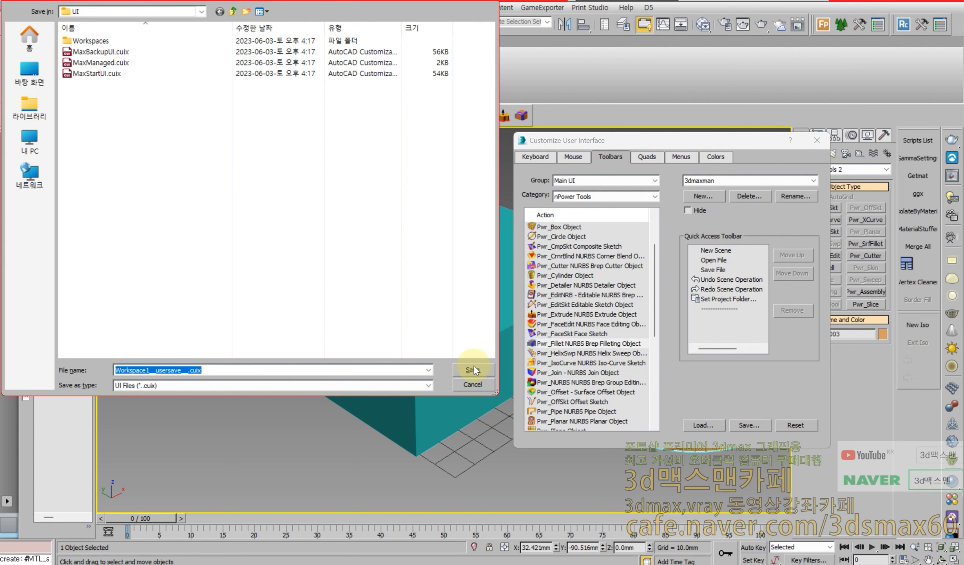
pyautogui.click(474, 365)
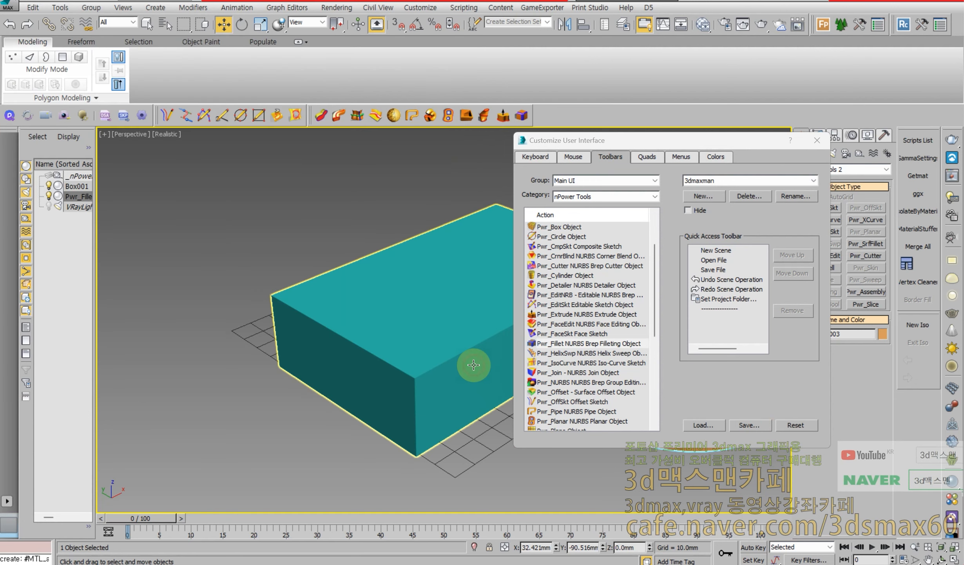
pyautogui.click(817, 140)
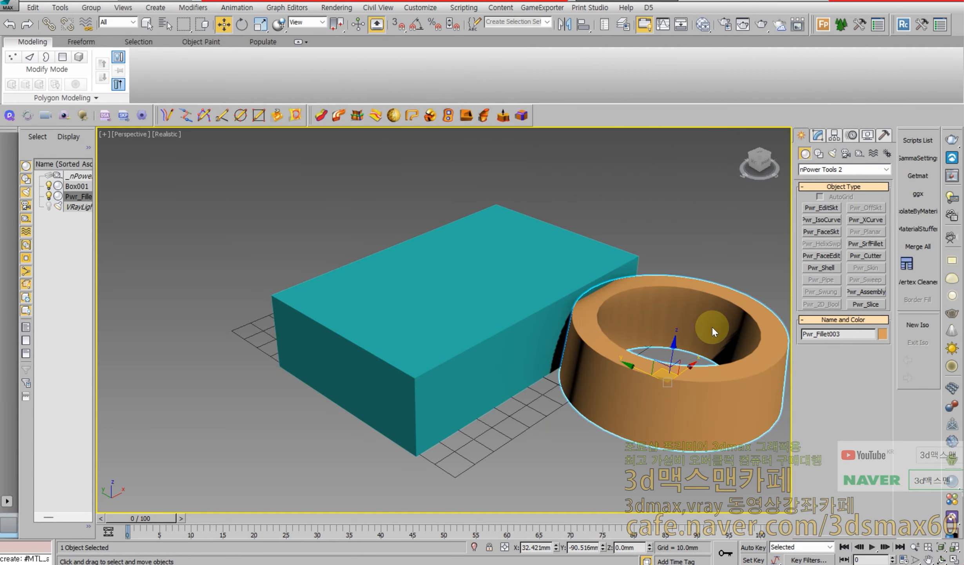
# Move the ring slightly away from the box and apply Pwr_Fillet to it.
pyautogui.moveTo(679, 312); pyautogui.dragTo(584, 298, button='middle')
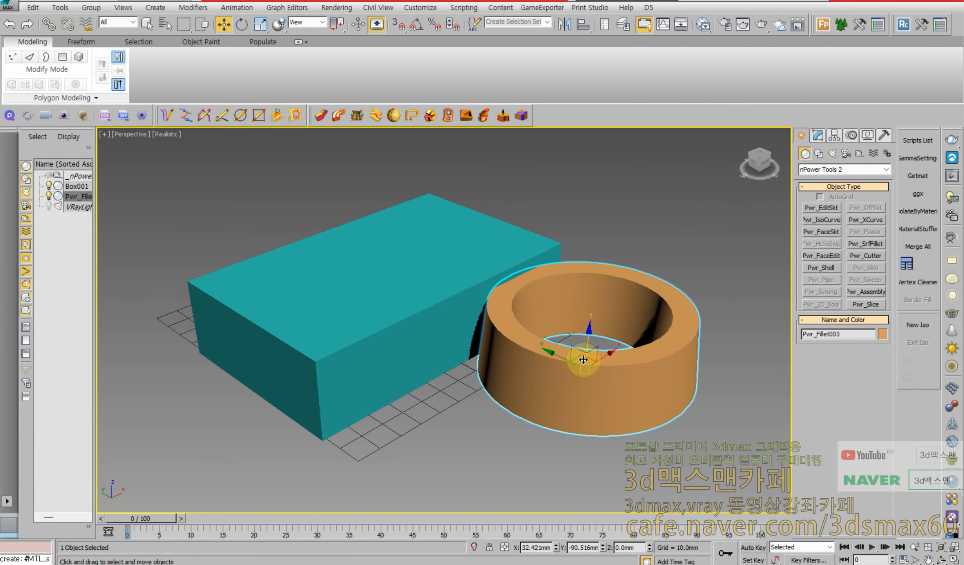
pyautogui.moveTo(580, 357); pyautogui.dragTo(607, 356)
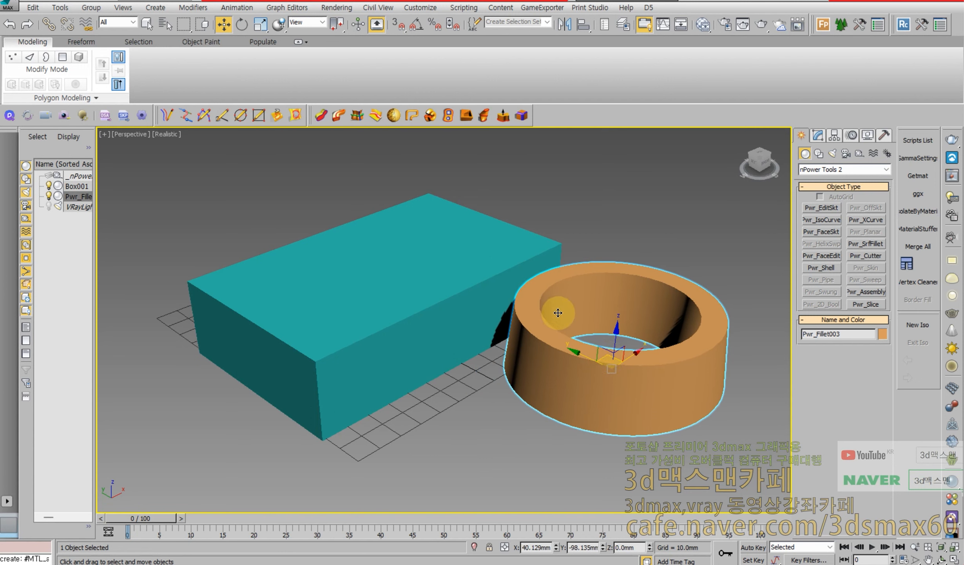
pyautogui.click(521, 115)
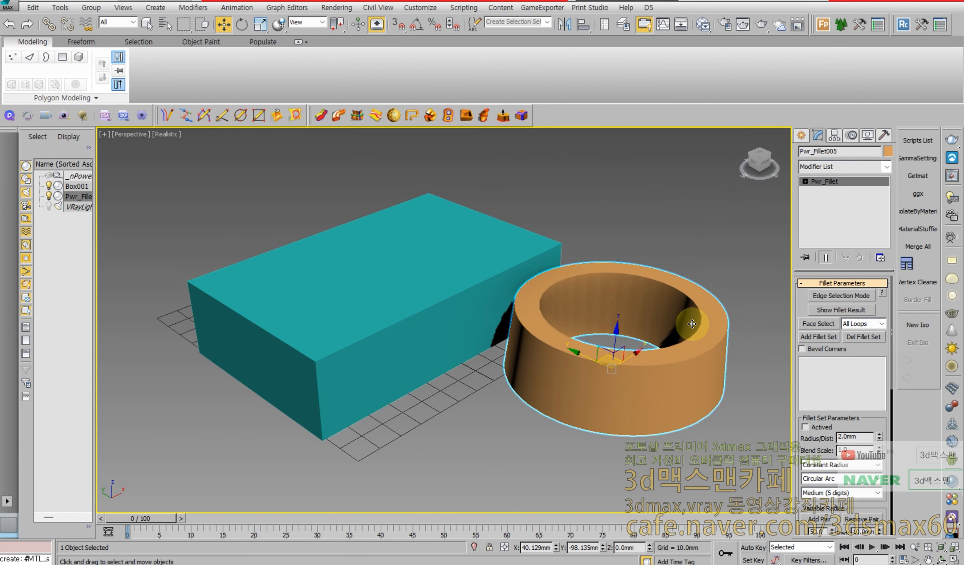
# Select the ring's inner top edge for filleting and set its fillet radius to 1 mm.
pyautogui.click(823, 297)
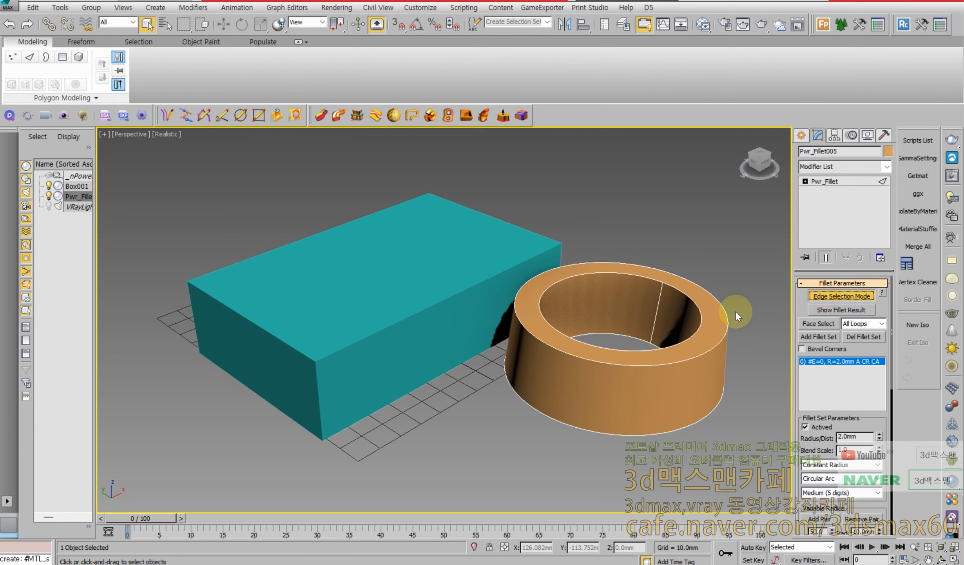
pyautogui.click(698, 314)
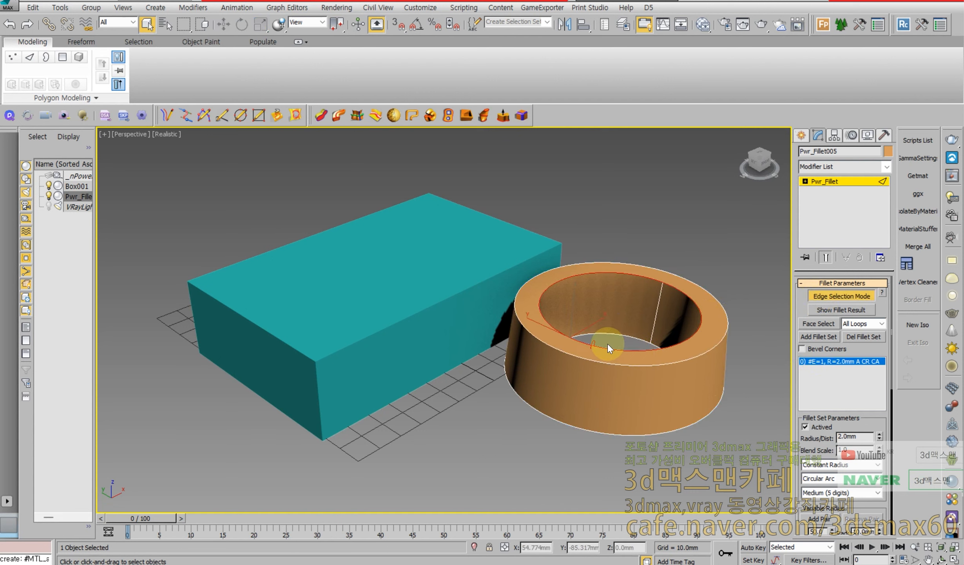
pyautogui.moveTo(859, 436); pyautogui.dragTo(817, 430)
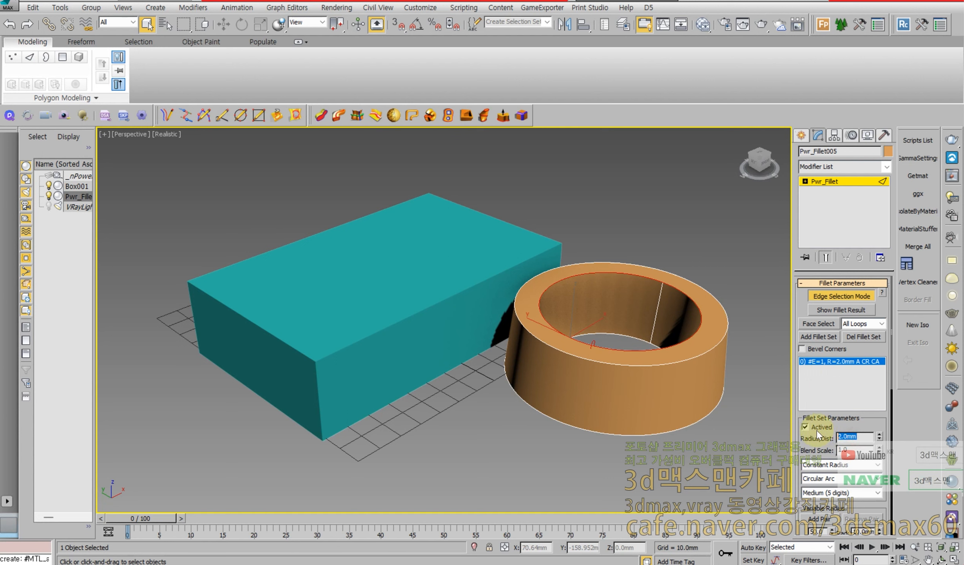
pyautogui.write('1')
pyautogui.press('Return')
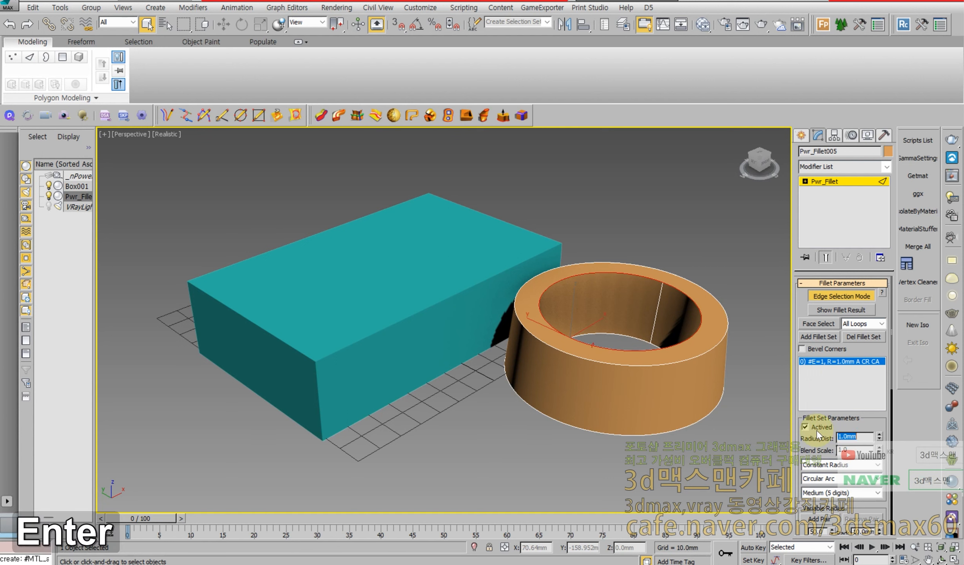
# Add a second fillet set for the ring's outer top edge with a radius of 2 mm.
pyautogui.click(819, 336)
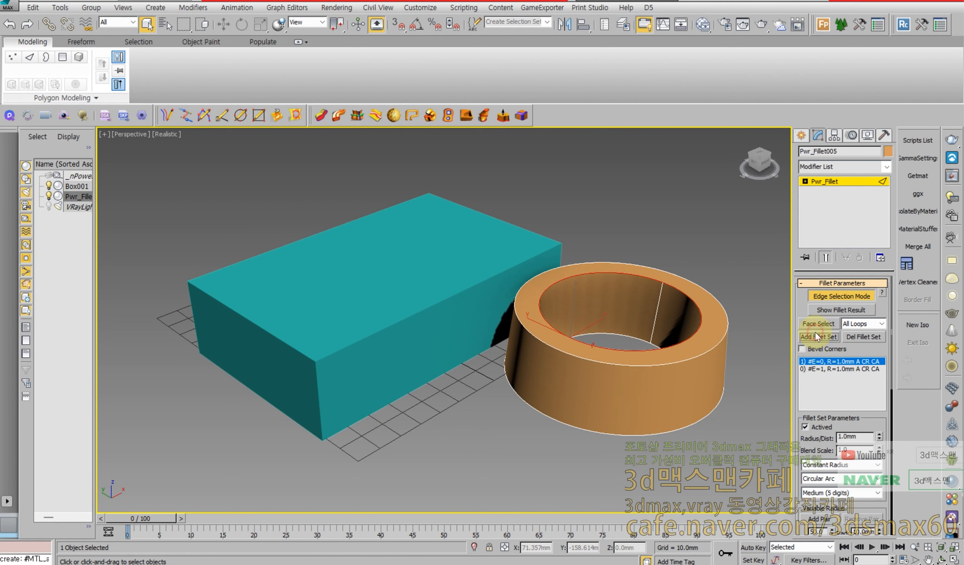
pyautogui.click(708, 347)
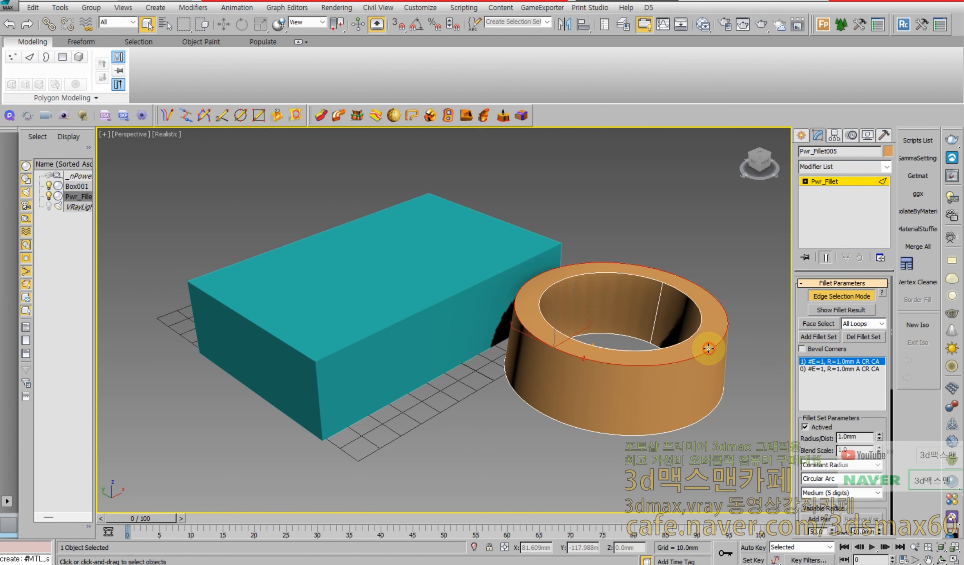
pyautogui.doubleClick(861, 437)
pyautogui.write('2')
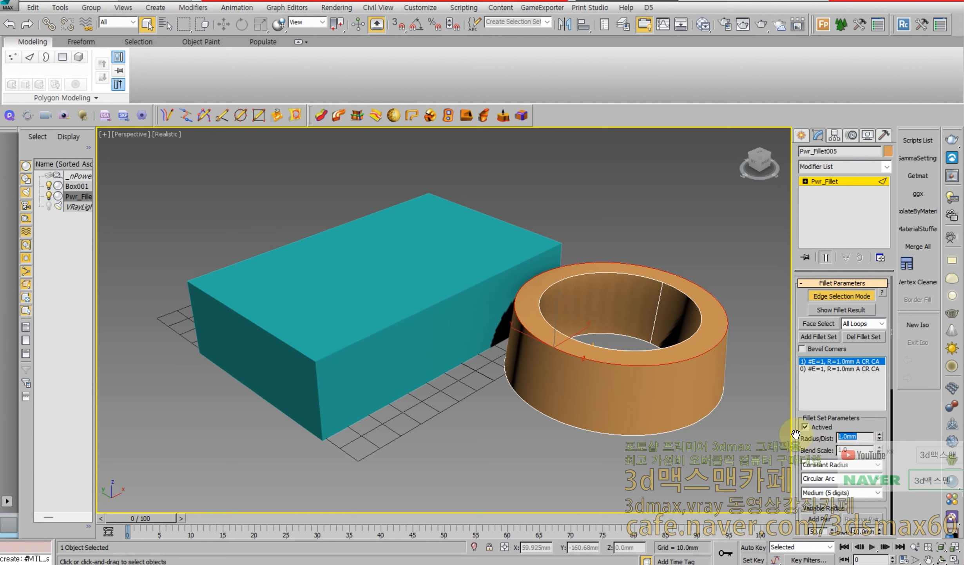
pyautogui.press('Return')
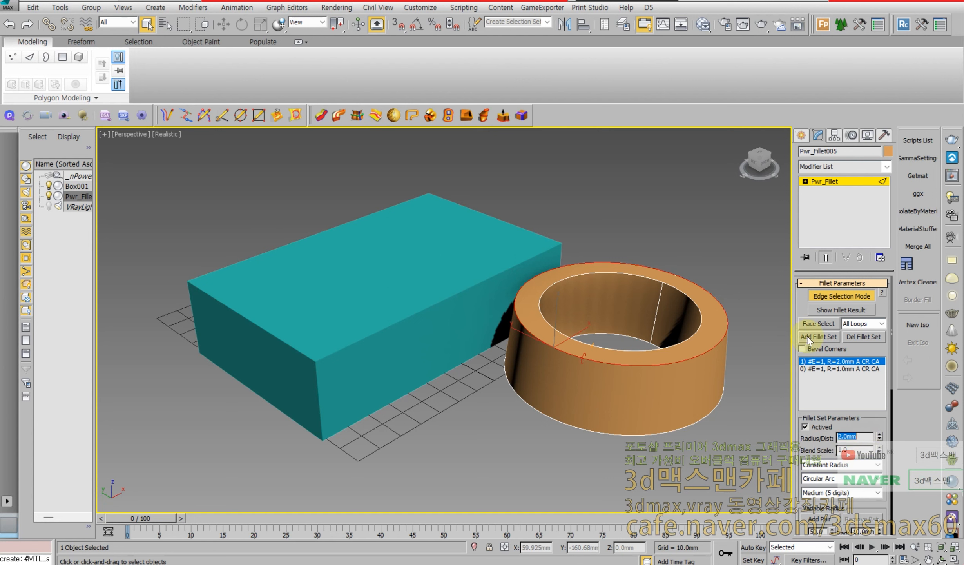
# Add a third fillet set for the ring's two bottom edges with a radius of 5 mm.
pyautogui.click(818, 336)
pyautogui.click(640, 413)
pyautogui.doubleClick(855, 436)
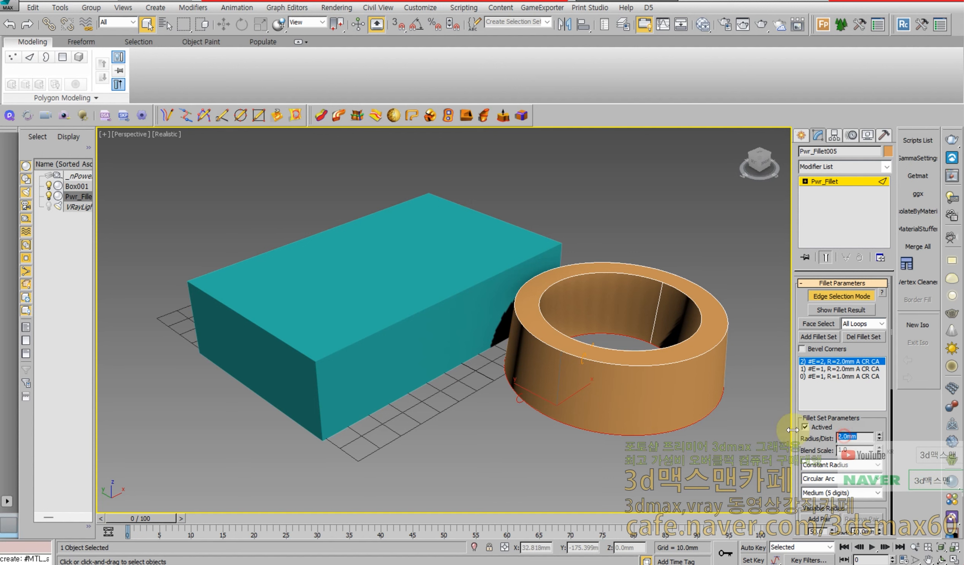
pyautogui.write('5')
pyautogui.press('Return')
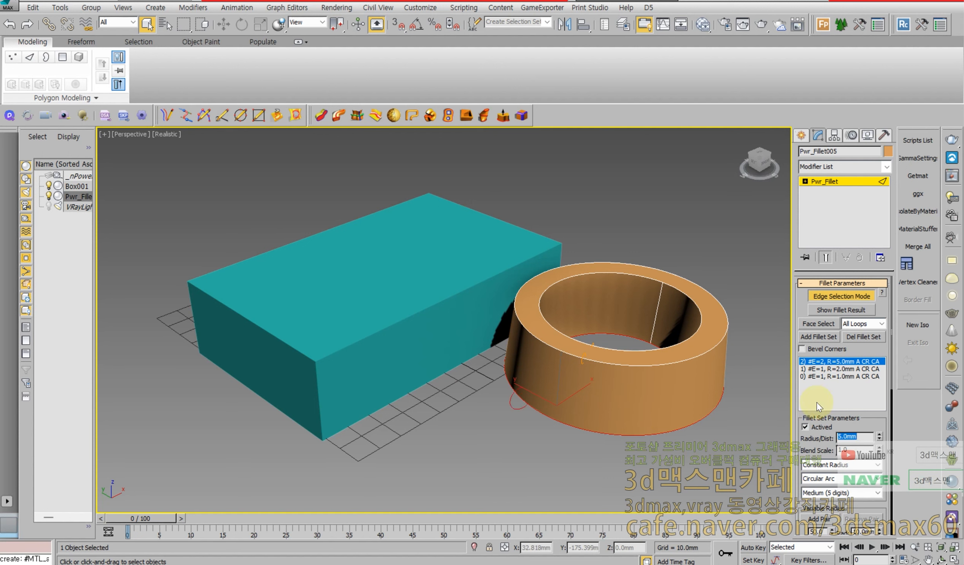
# Add another fillet set without edges, show the fillet result on the ring and inspect its rounded edges up close.
pyautogui.click(813, 336)
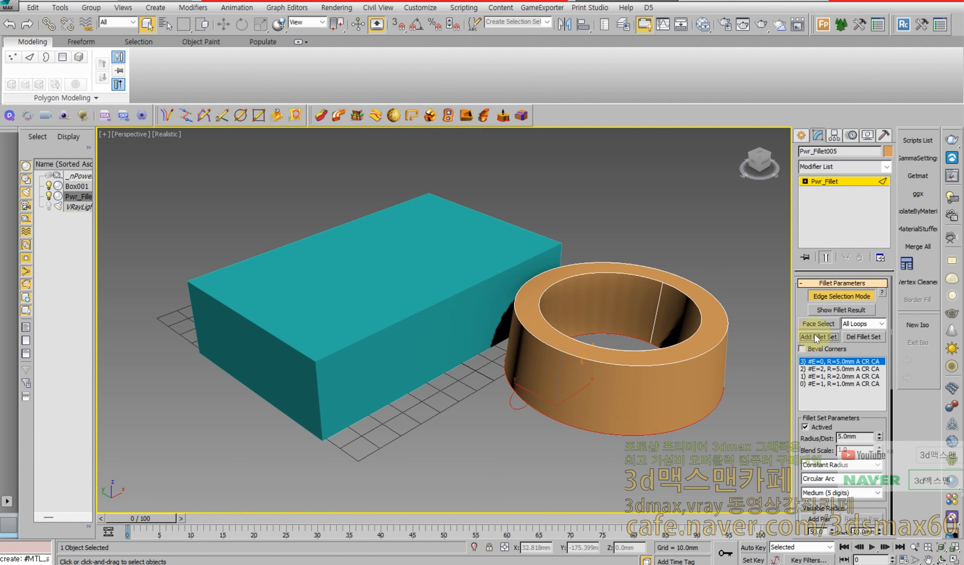
pyautogui.click(825, 310)
pyautogui.keyDown('alt'); pyautogui.moveTo(663, 352); pyautogui.dragTo(674, 365, button='middle'); pyautogui.keyUp('alt')
pyautogui.scroll(5, 678, 377)
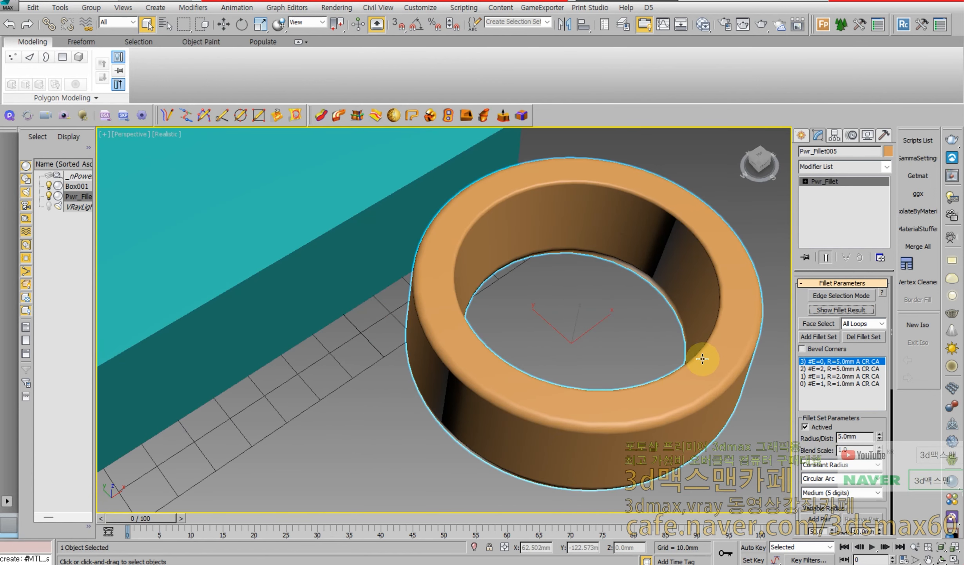
pyautogui.keyDown('alt'); pyautogui.moveTo(700, 355); pyautogui.dragTo(605, 325, button='middle'); pyautogui.keyUp('alt')
pyautogui.scroll(4, 702, 383)
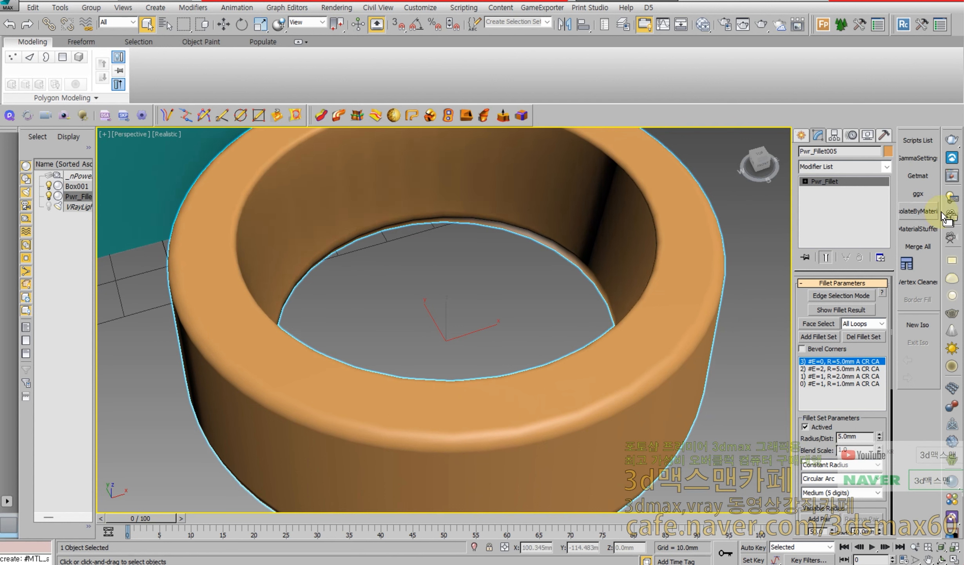
# Render the filleted ring in the V-Ray frame buffer, inspect its rounded edges, then stop the render and move the frame buffer aside.
pyautogui.click(944, 177)
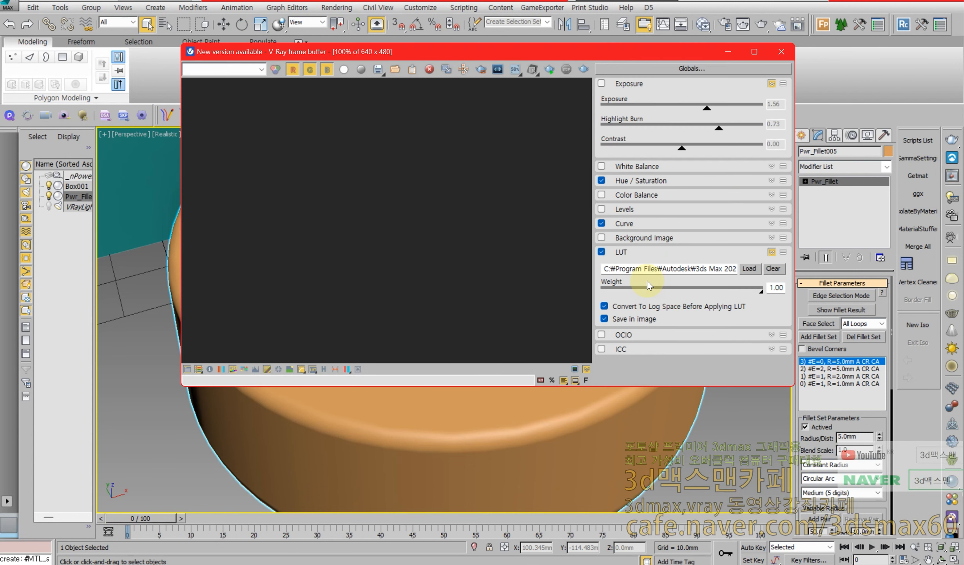
pyautogui.click(555, 73)
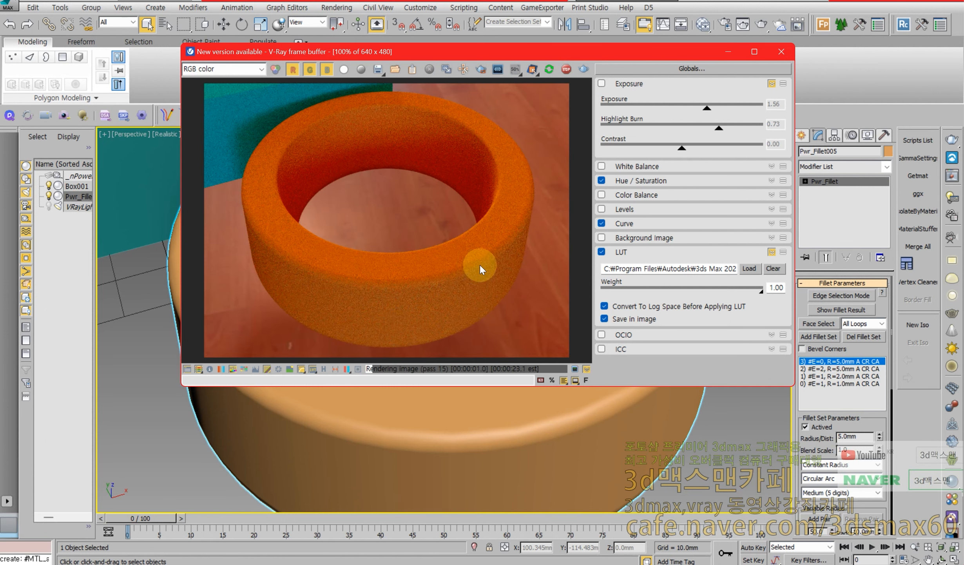
pyautogui.scroll(2, 480, 265)
pyautogui.scroll(-1, 429, 255)
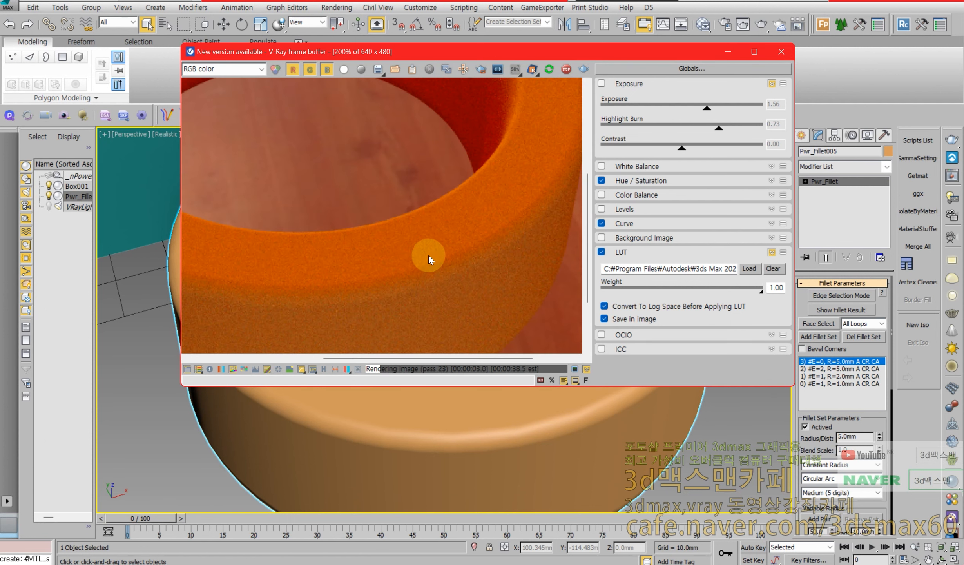
pyautogui.scroll(-1, 428, 254)
pyautogui.click(563, 69)
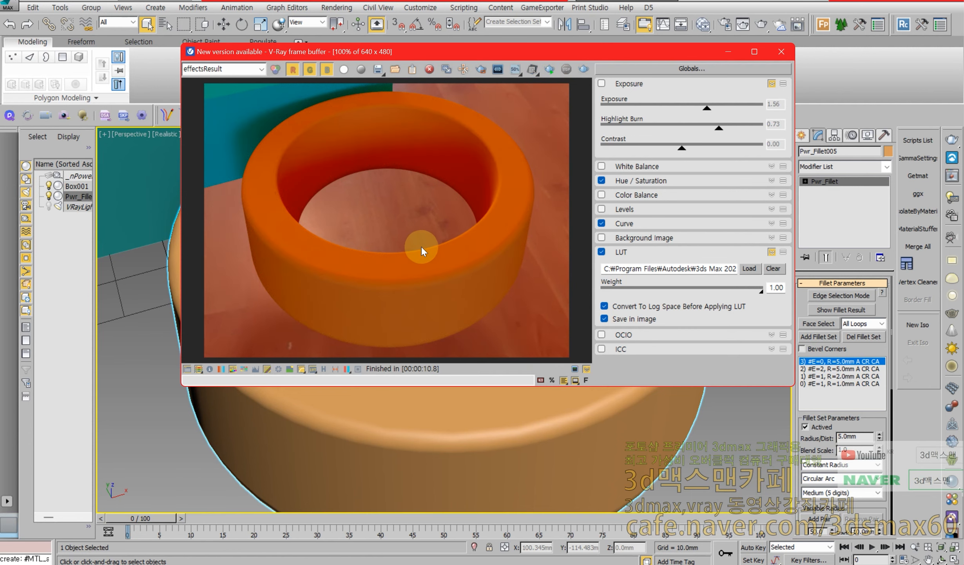
pyautogui.moveTo(729, 52); pyautogui.dragTo(148, 70)
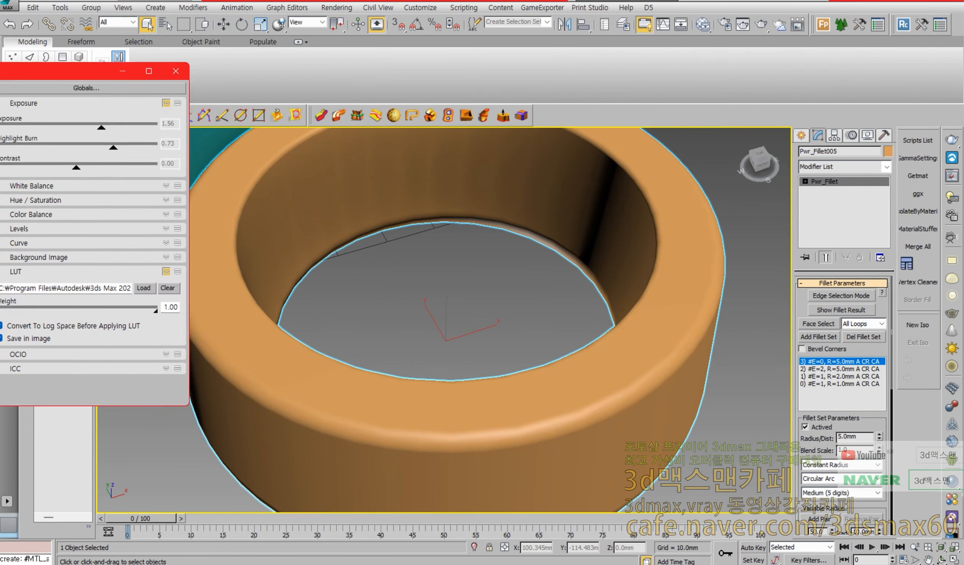
# Delete the filleted ring and select the remaining teal box.
pyautogui.scroll(-6, 592, 333)
pyautogui.moveTo(538, 324); pyautogui.dragTo(527, 348, button='middle')
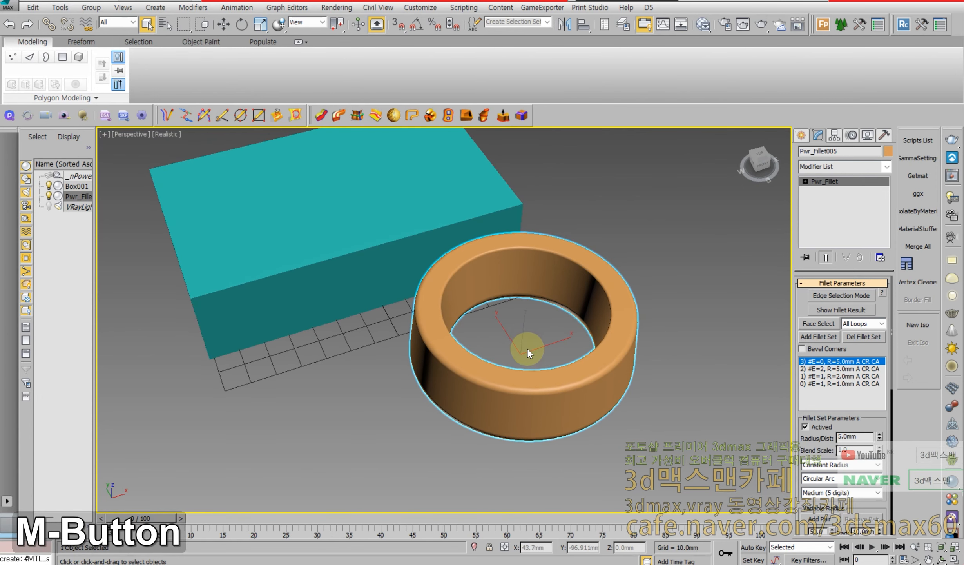
pyautogui.press('Delete')
pyautogui.moveTo(417, 213); pyautogui.dragTo(503, 285, button='middle')
pyautogui.click(508, 287)
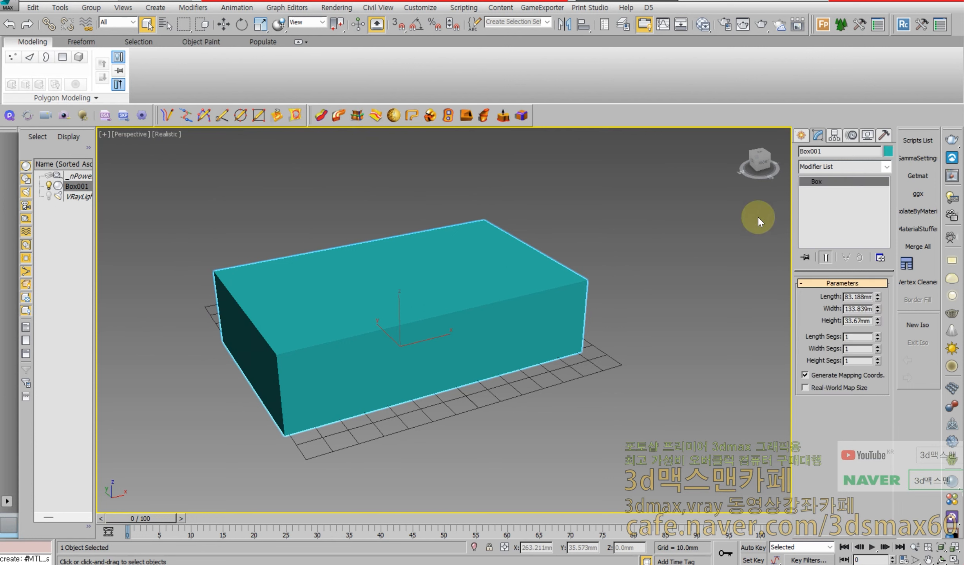
pyautogui.moveTo(378, 267); pyautogui.dragTo(442, 264, button='middle')
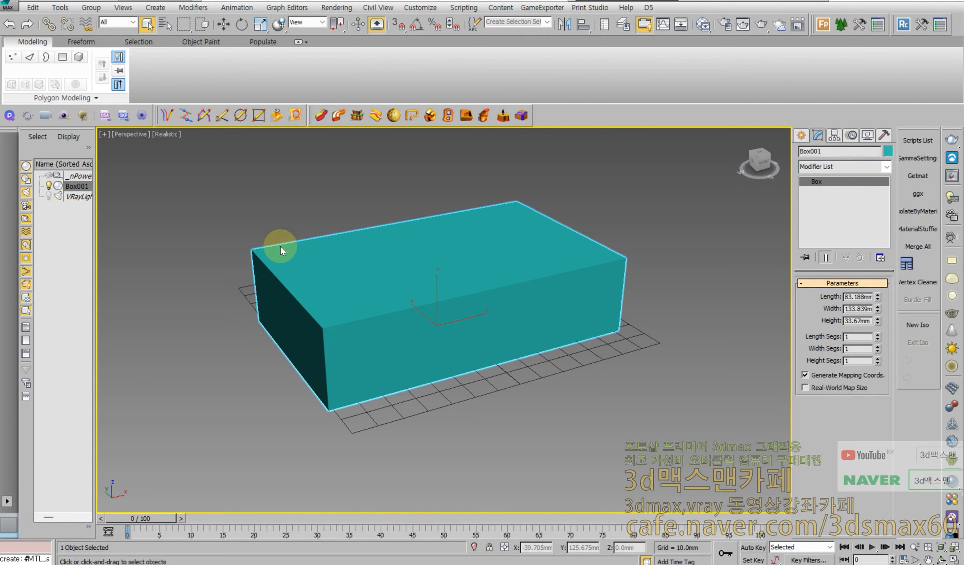
# Apply a Power Fillet to the teal box and turn the view to its long front side.
pyautogui.rightClick(545, 286)
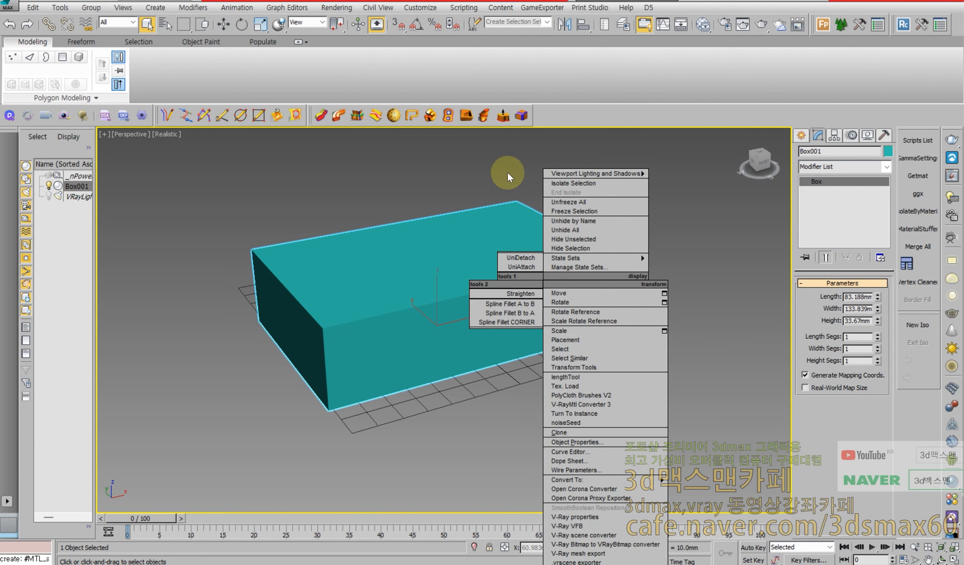
pyautogui.click(494, 152)
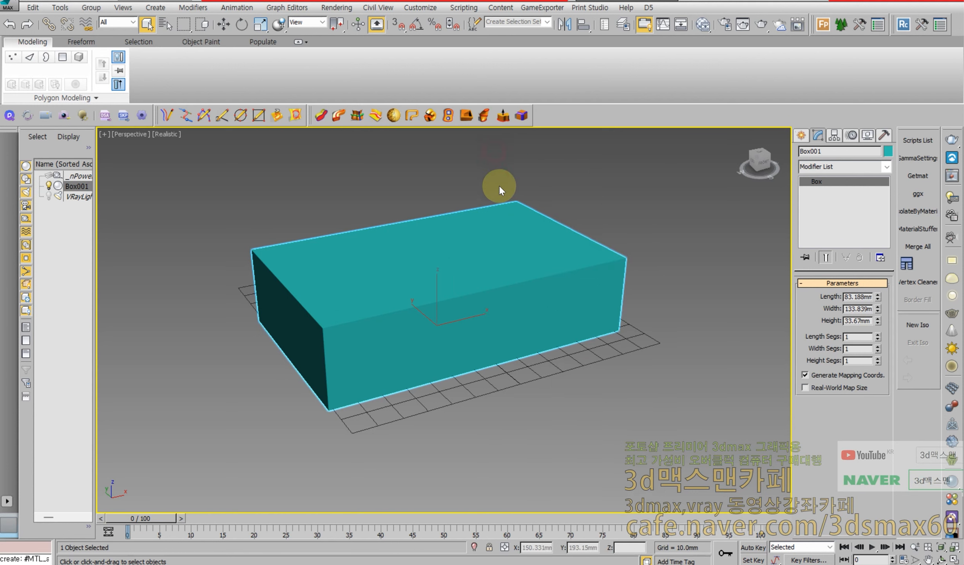
pyautogui.click(522, 115)
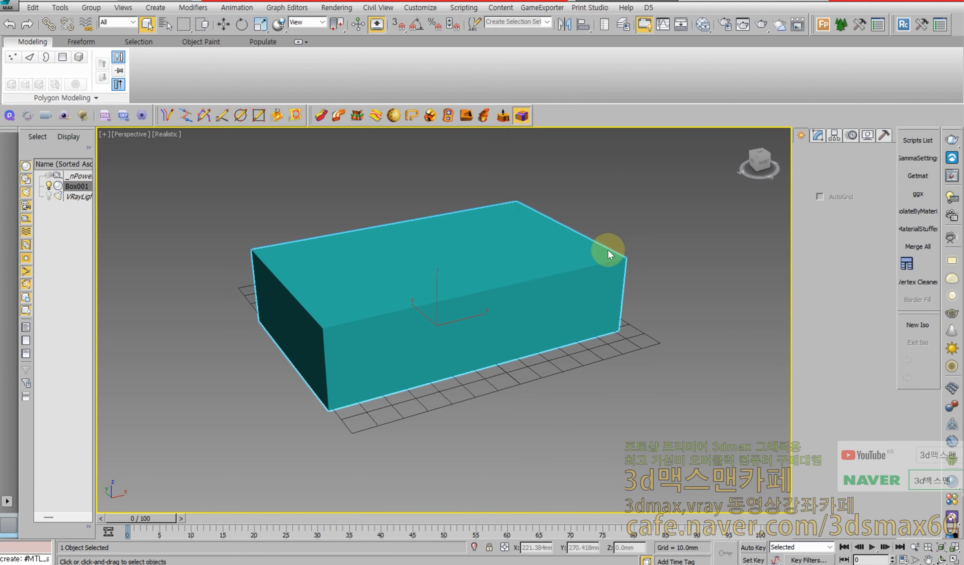
pyautogui.keyDown('alt'); pyautogui.moveTo(585, 266); pyautogui.dragTo(495, 249, button='middle'); pyautogui.keyUp('alt')
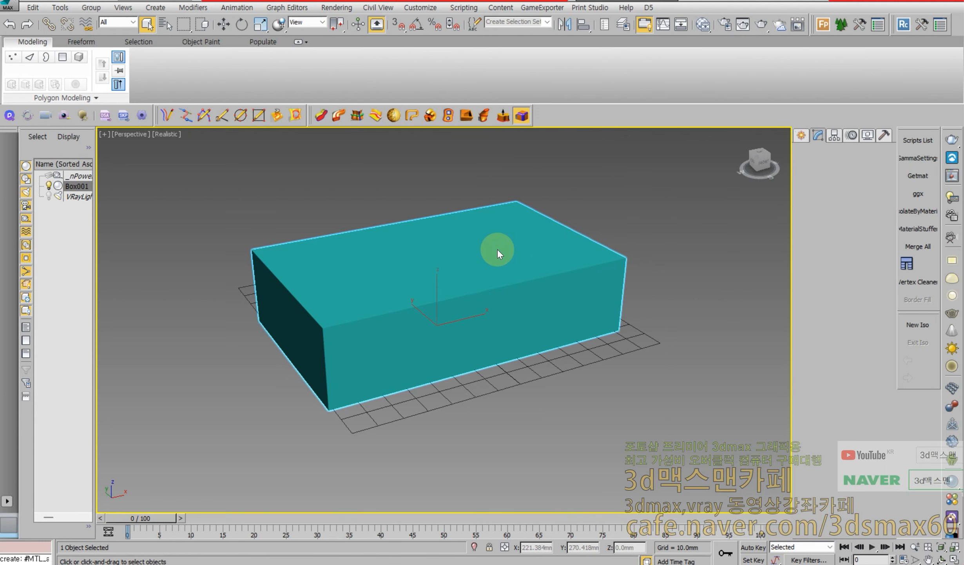
pyautogui.click(498, 250)
pyautogui.keyDown('alt'); pyautogui.moveTo(526, 269); pyautogui.dragTo(489, 256, button='middle'); pyautogui.keyUp('alt')
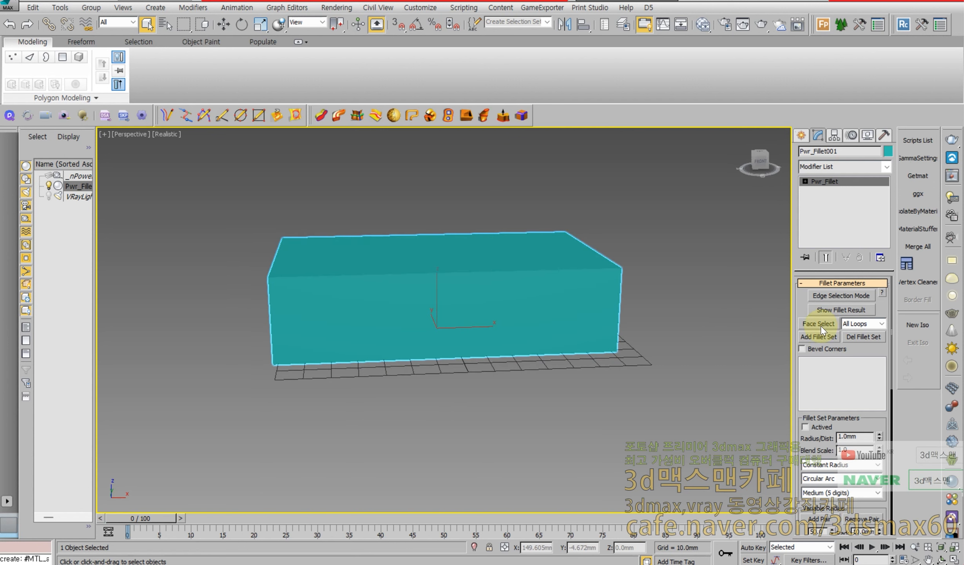
# Create a first fillet set on the box's front right vertical edge with a radius of 2 mm.
pyautogui.click(828, 294)
pyautogui.click(621, 298)
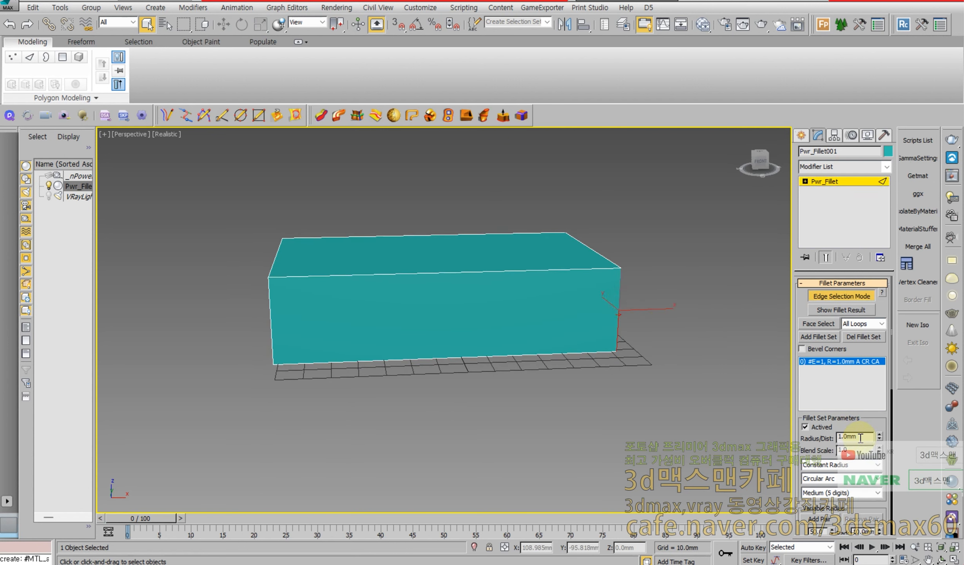
pyautogui.write('2')
pyautogui.press('Return')
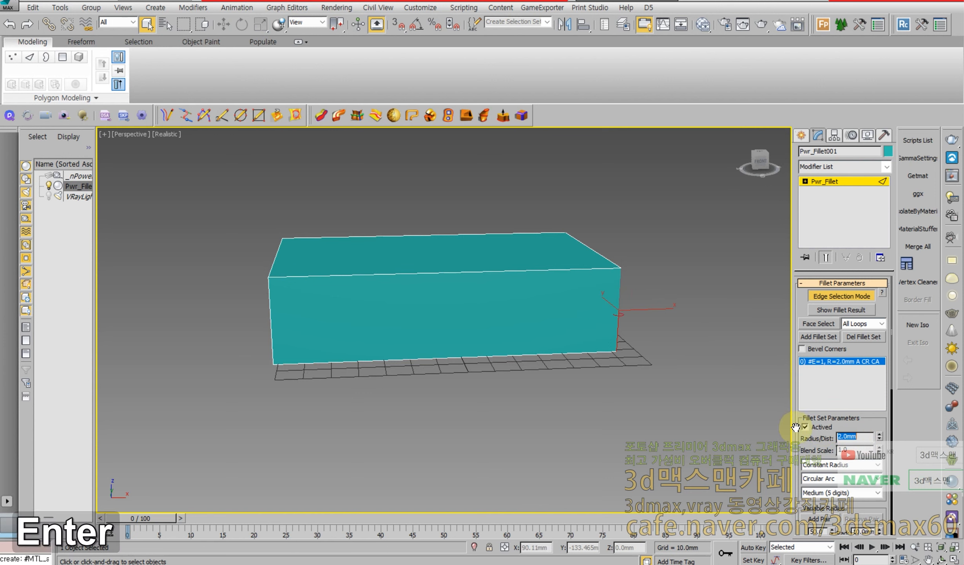
# Add a second fillet set for the box's long front top edge with a radius of 4 mm.
pyautogui.click(806, 335)
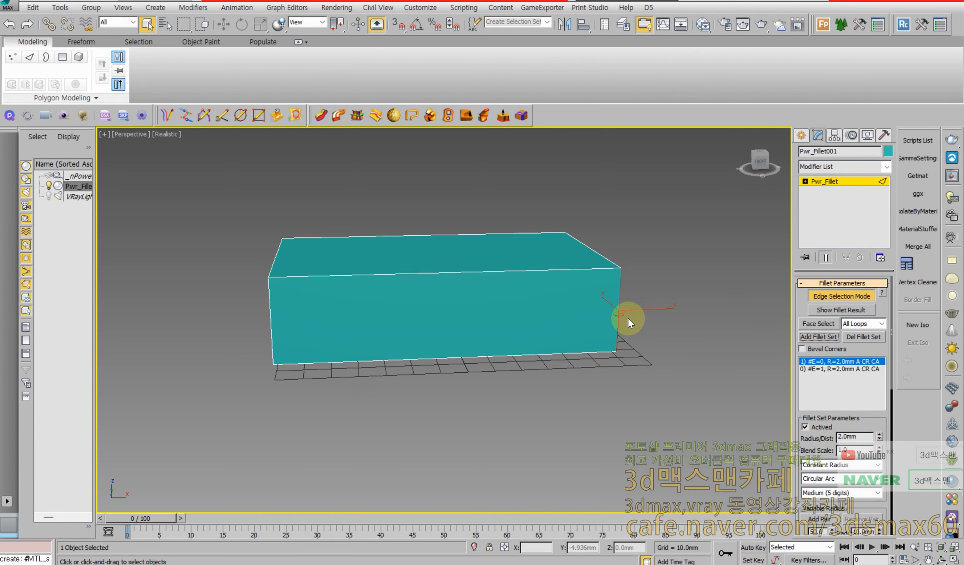
pyautogui.click(539, 269)
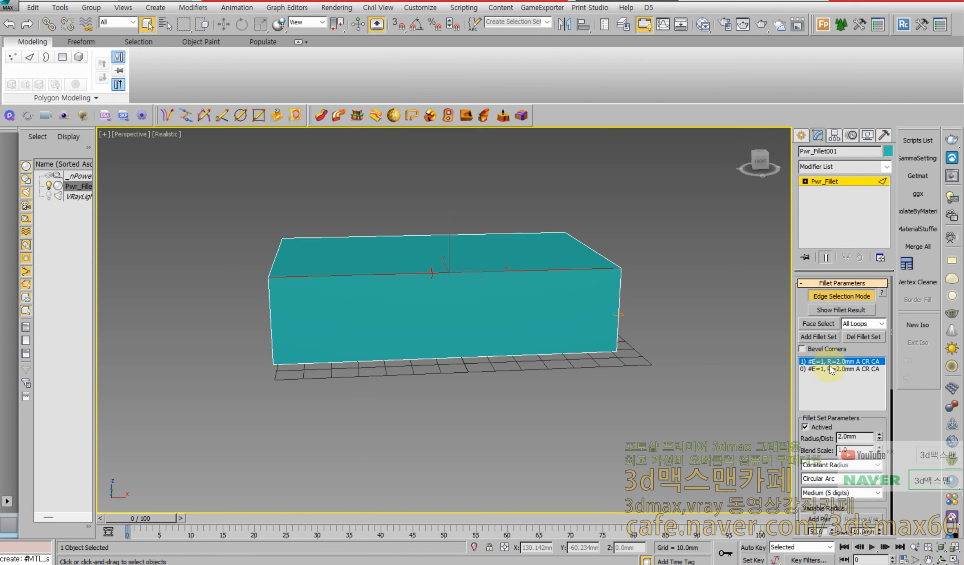
pyautogui.doubleClick(854, 436)
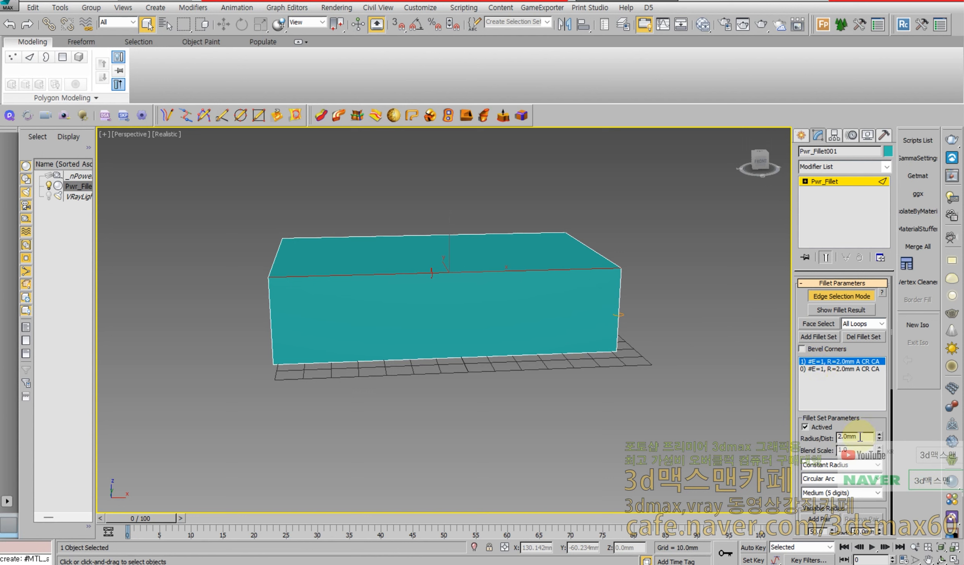
pyautogui.write('4')
pyautogui.press('Return')
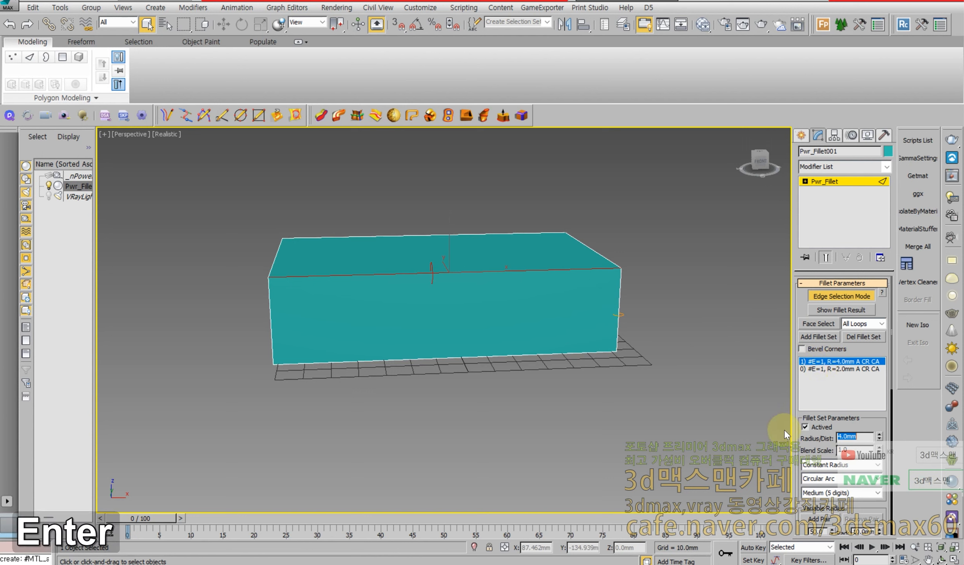
# Add a third fillet set for the box's front left vertical edge with a radius of 5 mm.
pyautogui.click(819, 336)
pyautogui.click(270, 319)
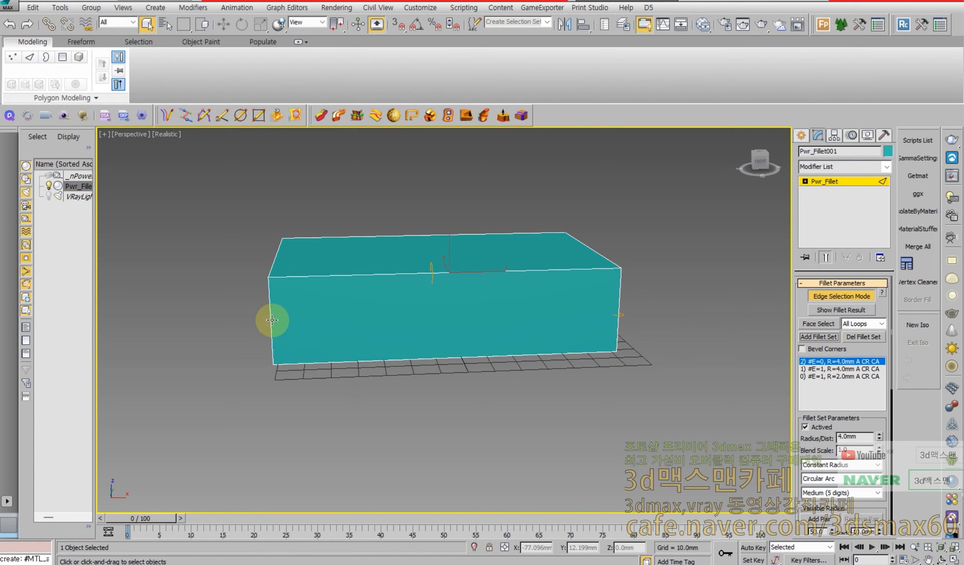
pyautogui.doubleClick(855, 436)
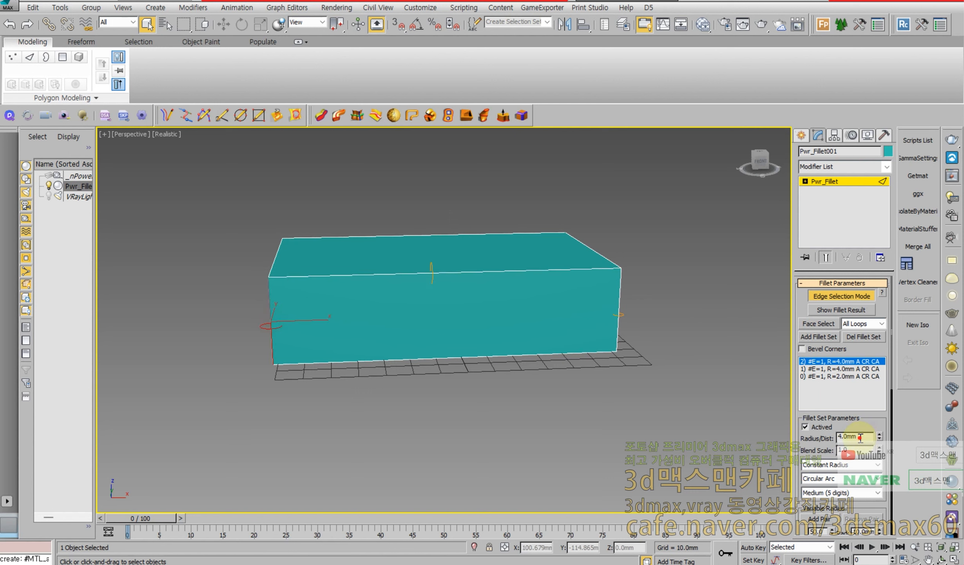
pyautogui.write('5')
pyautogui.press('Return')
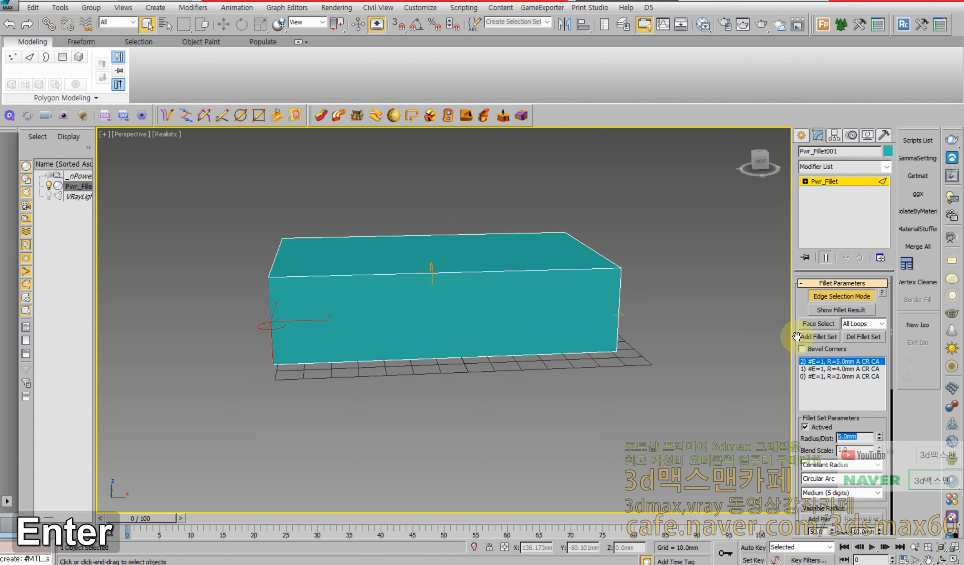
# Add a fourth fillet set without edges, show the fillet result and inspect the box's rounded front corners from both sides.
pyautogui.click(817, 336)
pyautogui.click(839, 309)
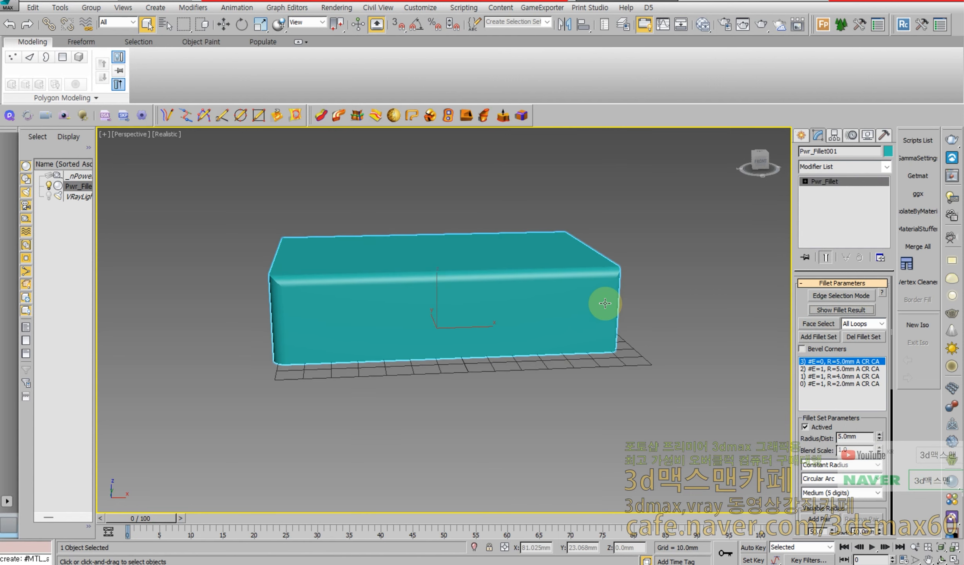
pyautogui.keyDown('alt'); pyautogui.moveTo(592, 299); pyautogui.dragTo(557, 304, button='middle'); pyautogui.keyUp('alt')
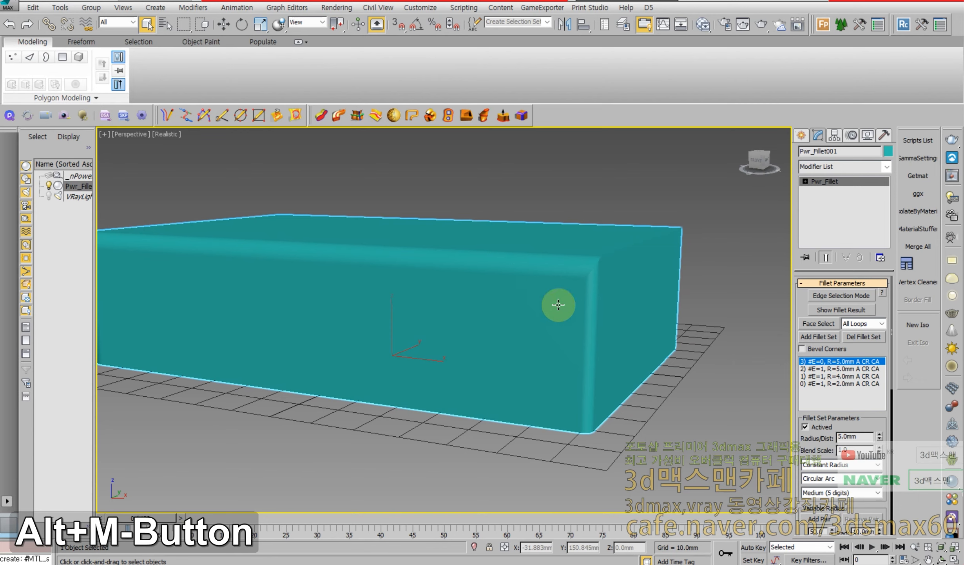
pyautogui.moveTo(593, 249); pyautogui.dragTo(429, 227, button='middle')
pyautogui.keyDown('alt'); pyautogui.moveTo(481, 300); pyautogui.dragTo(469, 339, button='middle'); pyautogui.keyUp('alt')
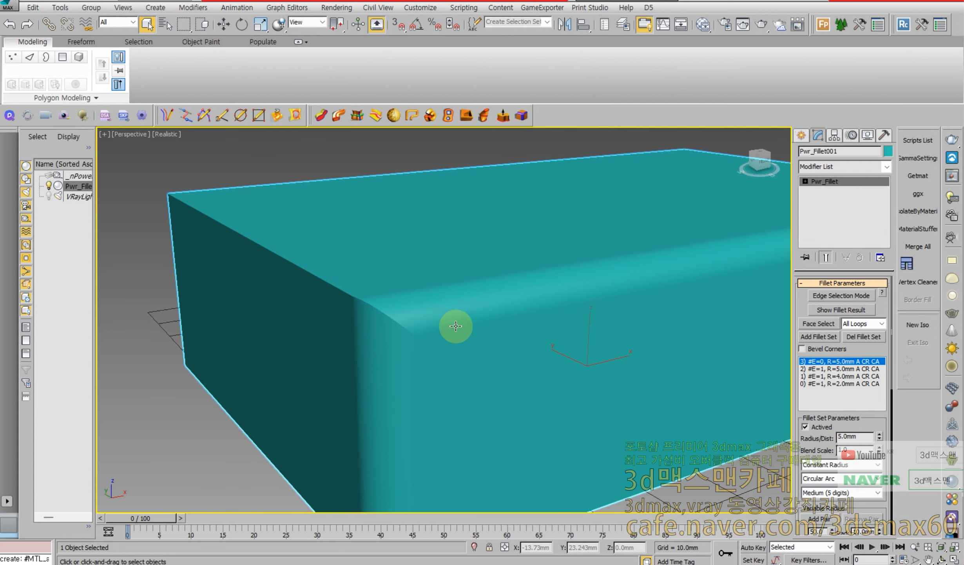
pyautogui.scroll(-3, 454, 328)
pyautogui.moveTo(488, 315); pyautogui.dragTo(349, 298, button='middle')
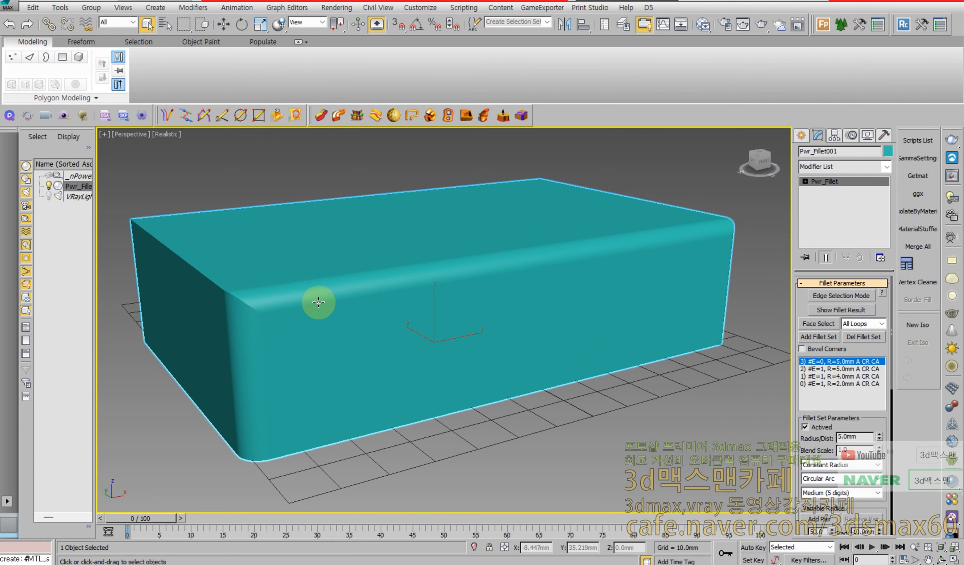
pyautogui.keyDown('alt'); pyautogui.moveTo(431, 310); pyautogui.dragTo(387, 297, button='middle'); pyautogui.keyUp('alt')
pyautogui.click(626, 334)
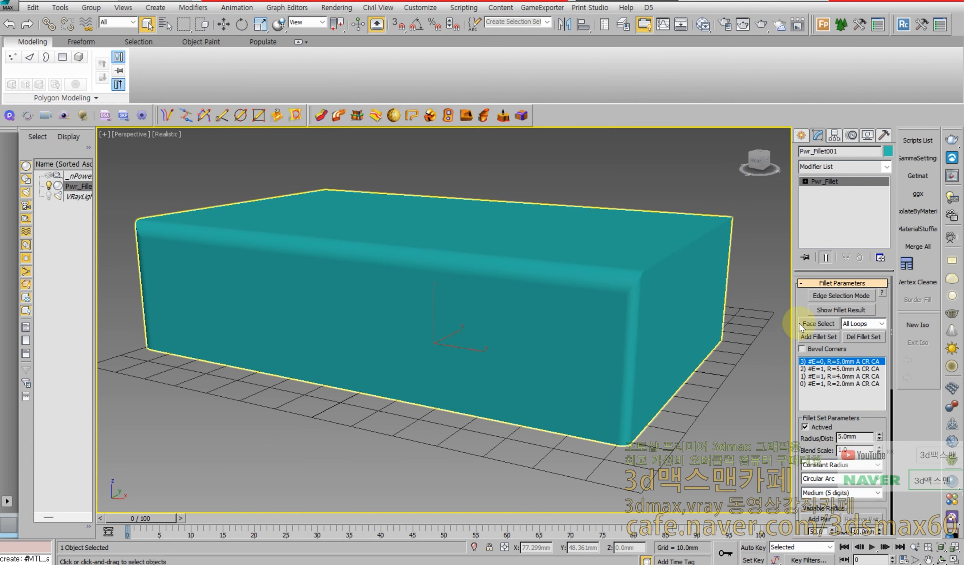
# Return to edge selection and assign the box's three remaining top edges to the fourth fillet set.
pyautogui.click(820, 295)
pyautogui.click(677, 250)
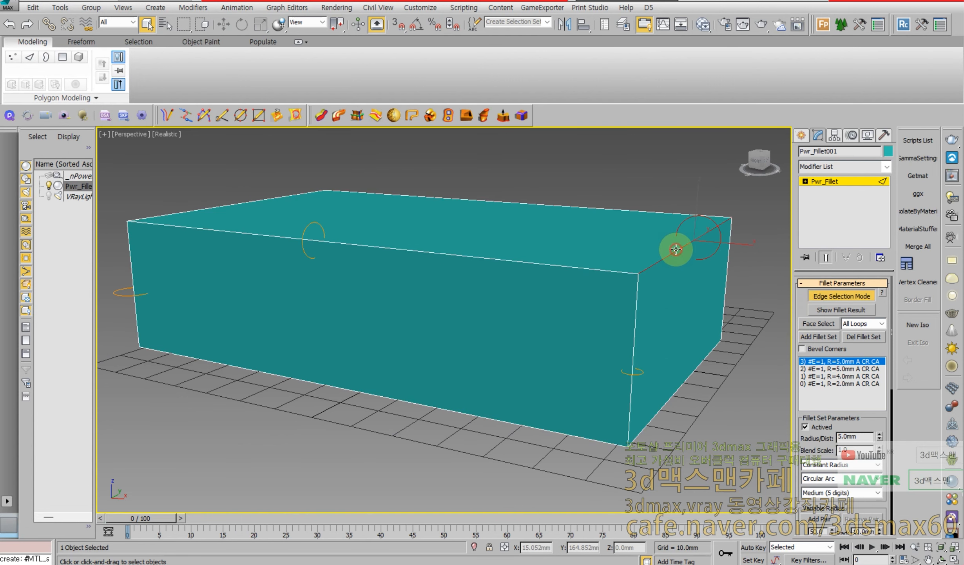
pyautogui.keyDown('alt'); pyautogui.moveTo(345, 248); pyautogui.dragTo(371, 273, button='middle'); pyautogui.keyUp('alt')
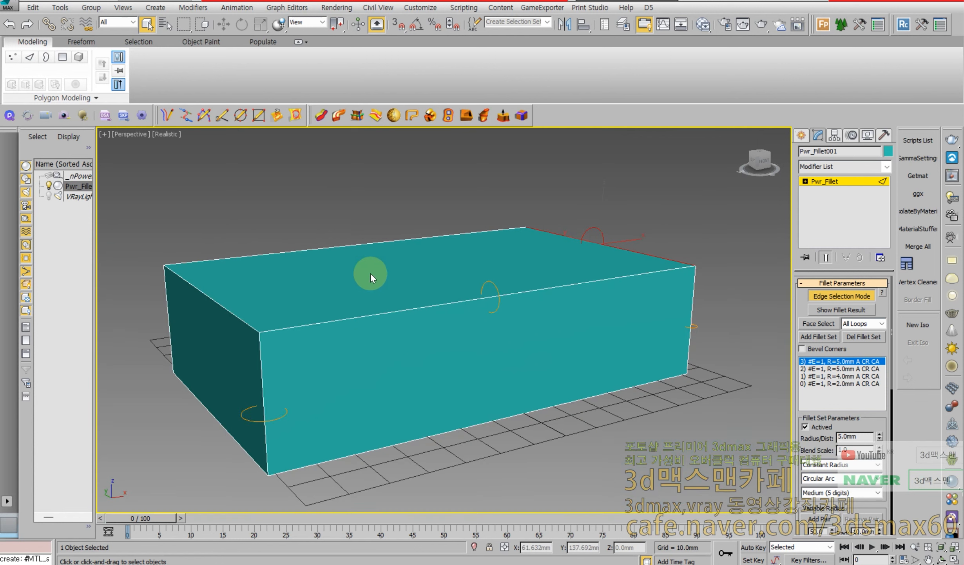
pyautogui.keyDown('ctrl'); pyautogui.click(218, 303); pyautogui.keyUp('ctrl')
pyautogui.keyDown('ctrl'); pyautogui.click(265, 254); pyautogui.keyUp('ctrl')
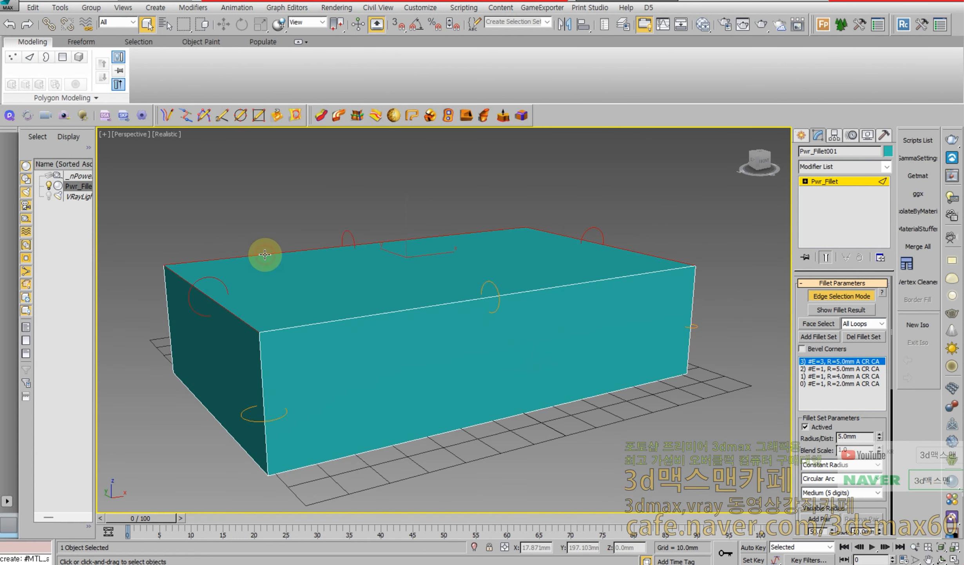
# Add the two back vertical edges and all bottom edges to the fourth fillet set and set its radius to 2 mm.
pyautogui.keyDown('ctrl'); pyautogui.moveTo(179, 404); pyautogui.dragTo(161, 350); pyautogui.keyUp('ctrl')
pyautogui.keyDown('ctrl'); pyautogui.moveTo(498, 453); pyautogui.dragTo(485, 419); pyautogui.keyUp('ctrl')
pyautogui.keyDown('alt'); pyautogui.moveTo(543, 389); pyautogui.dragTo(475, 385, button='middle'); pyautogui.keyUp('alt')
pyautogui.keyDown('ctrl'); pyautogui.moveTo(663, 426); pyautogui.dragTo(645, 364); pyautogui.keyUp('ctrl')
pyautogui.doubleClick(855, 436)
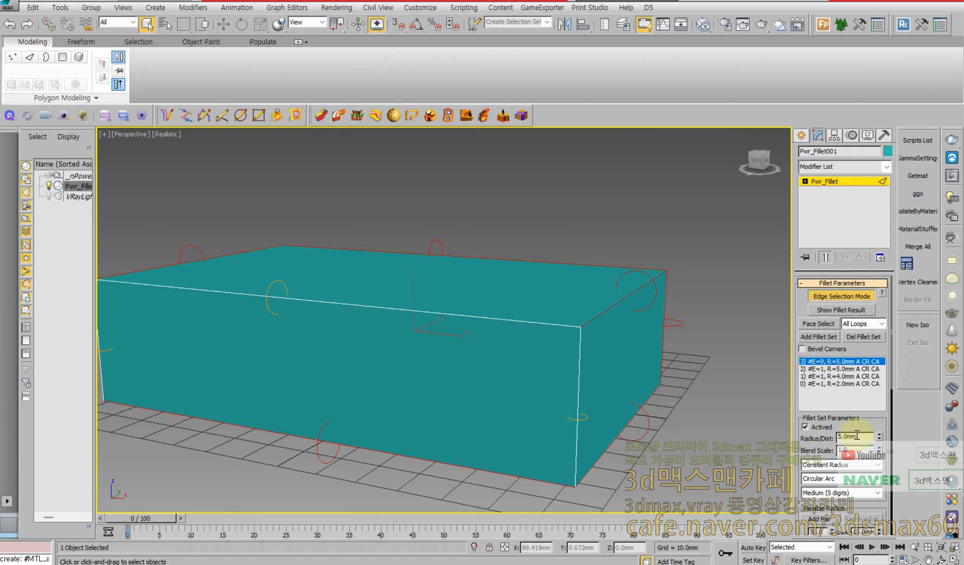
pyautogui.write('2')
pyautogui.press('Return')
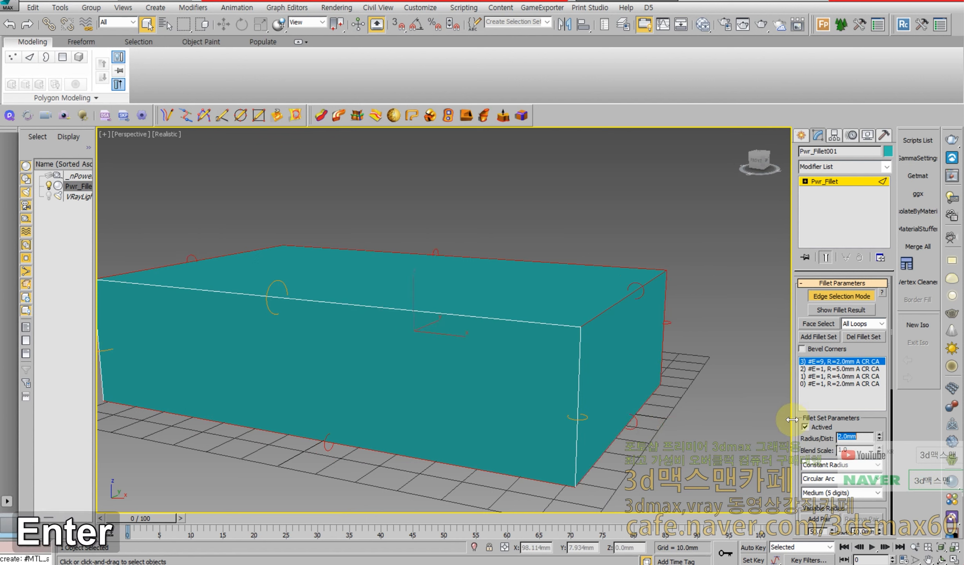
# Add a fifth fillet set without edges, show the fillet result and inspect all rounded edges of the box from several angles.
pyautogui.click(813, 336)
pyautogui.moveTo(545, 358); pyautogui.dragTo(382, 333, button='middle')
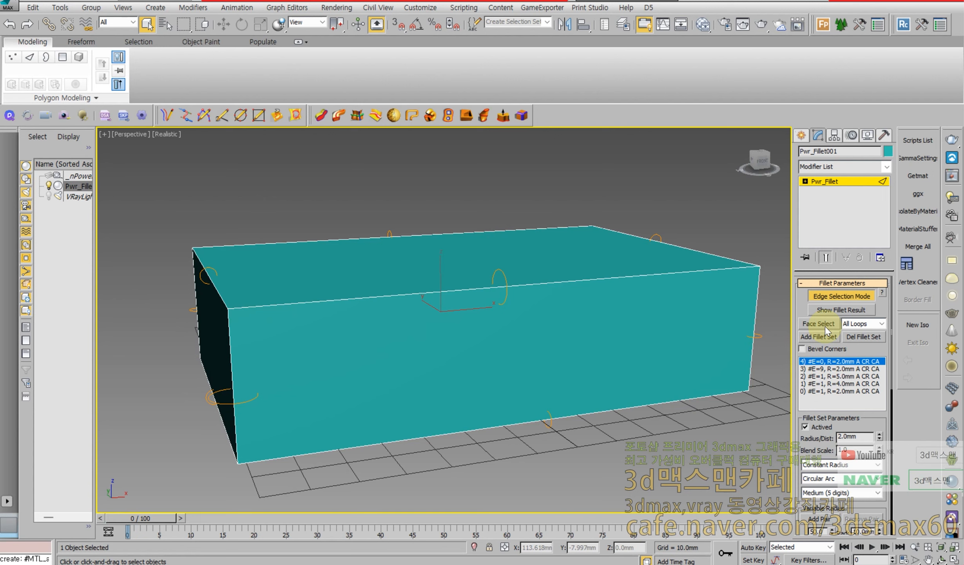
pyautogui.click(841, 309)
pyautogui.moveTo(684, 327); pyautogui.dragTo(456, 289, button='middle')
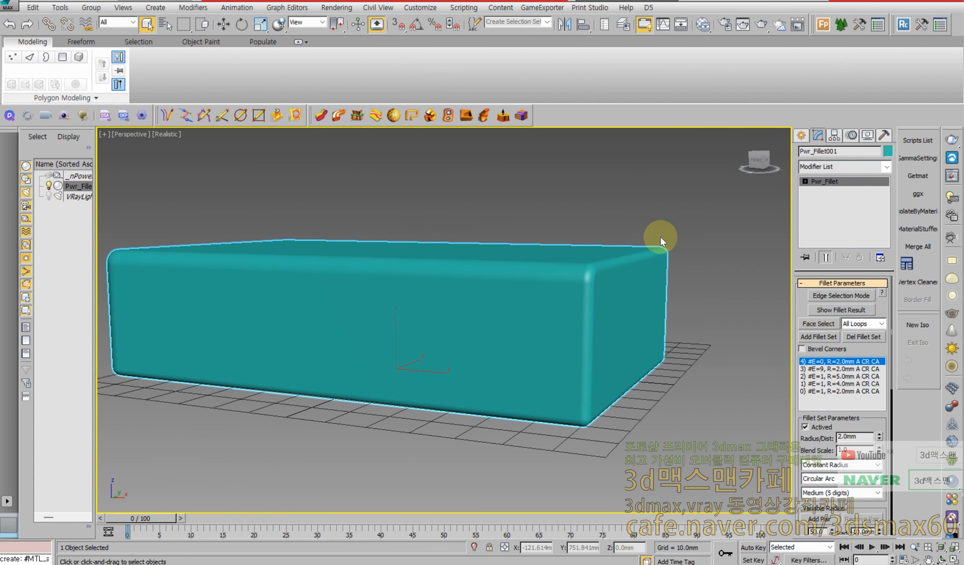
pyautogui.keyDown('alt'); pyautogui.moveTo(383, 282); pyautogui.dragTo(422, 280, button='middle'); pyautogui.keyUp('alt')
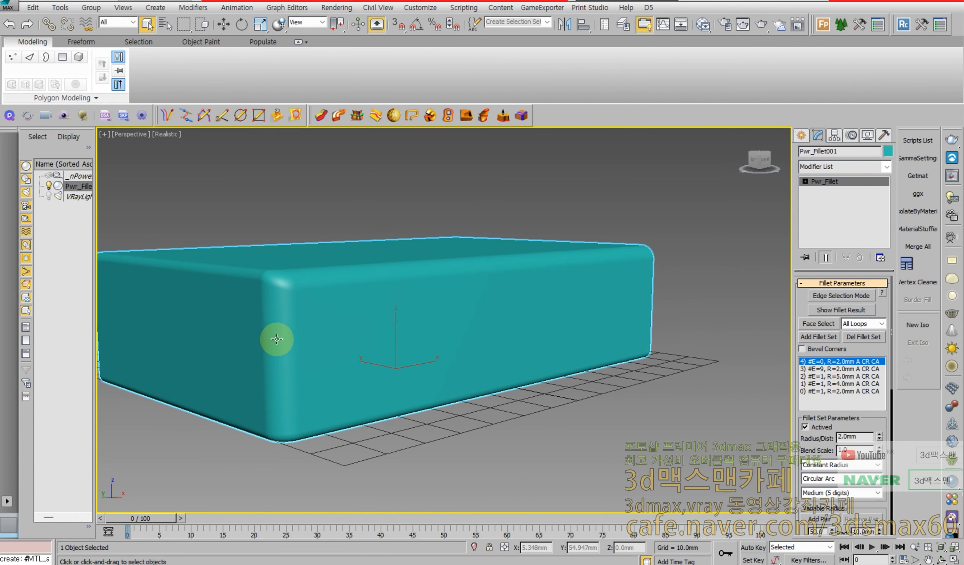
pyautogui.moveTo(275, 314); pyautogui.dragTo(368, 321, button='middle')
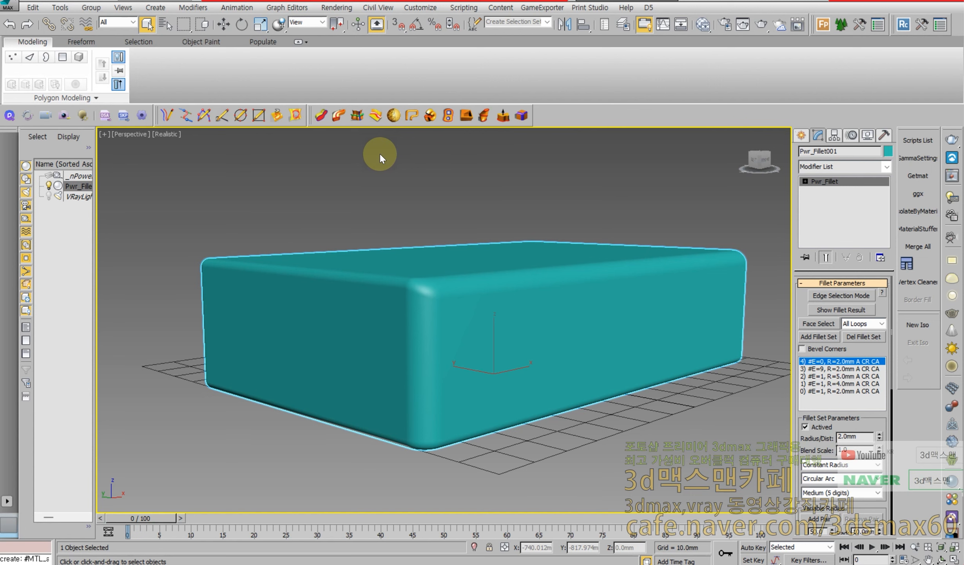
pyautogui.click(943, 559)
pyautogui.moveTo(498, 346); pyautogui.dragTo(494, 372)
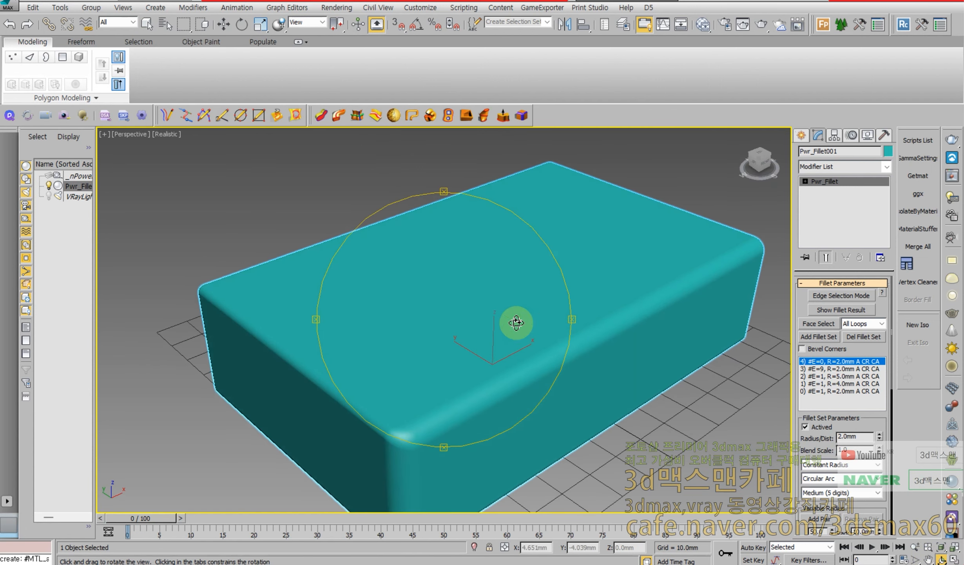
pyautogui.moveTo(516, 323); pyautogui.dragTo(318, 260, button='middle')
pyautogui.scroll(-3, 324, 265)
pyautogui.rightClick(366, 273)
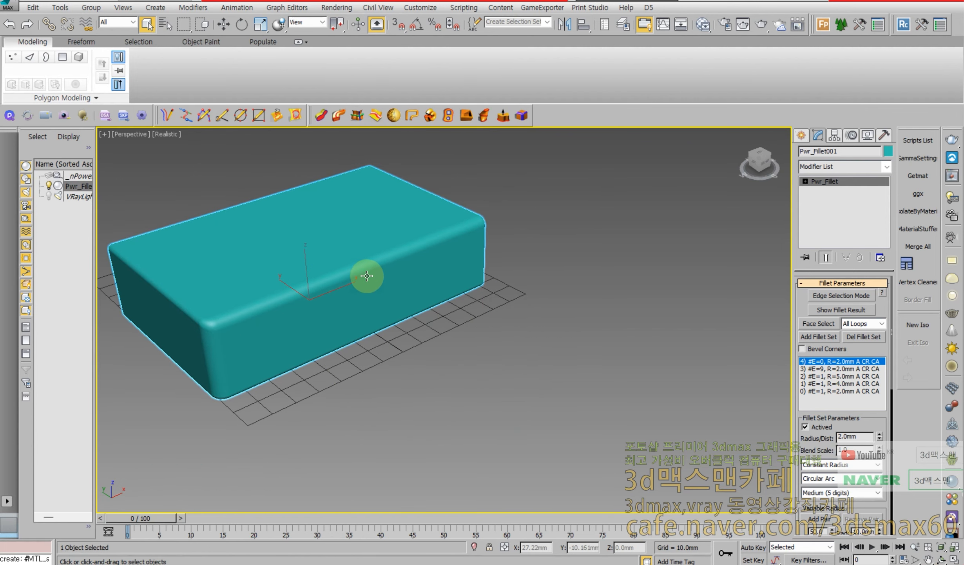
# Create a standard primitive sphere with a radius of about 15.2 mm at the box's long front side.
pyautogui.click(802, 135)
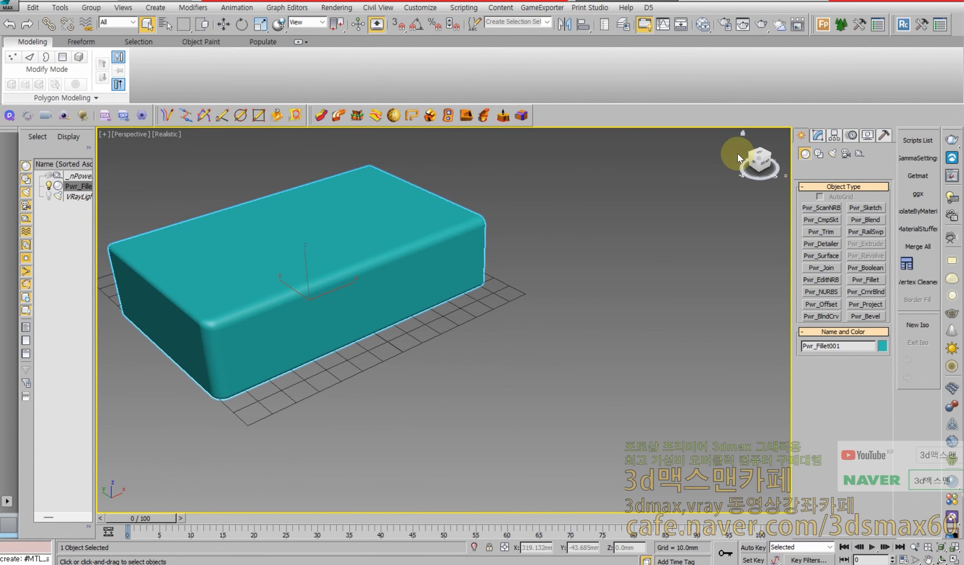
pyautogui.moveTo(385, 237); pyautogui.dragTo(470, 264, button='middle')
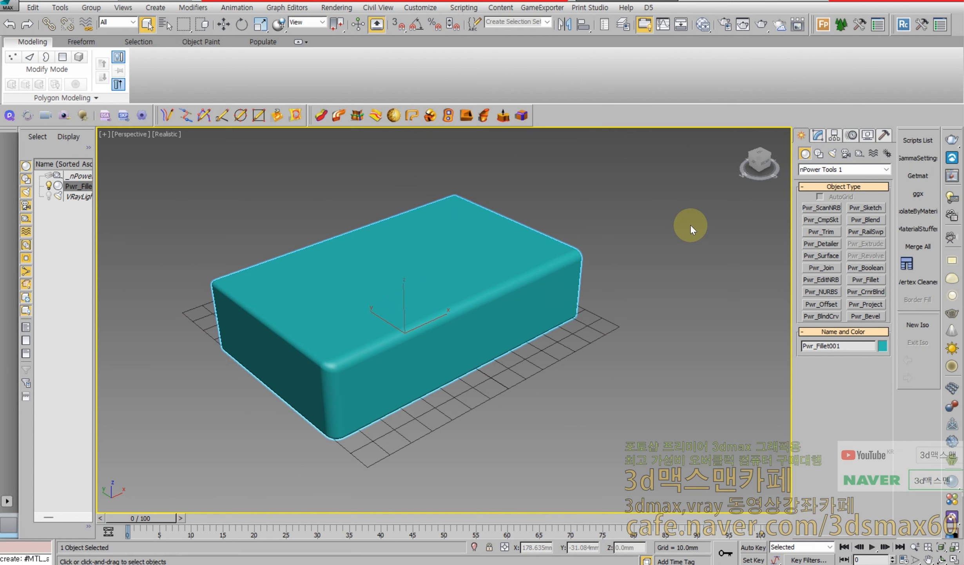
pyautogui.click(813, 171)
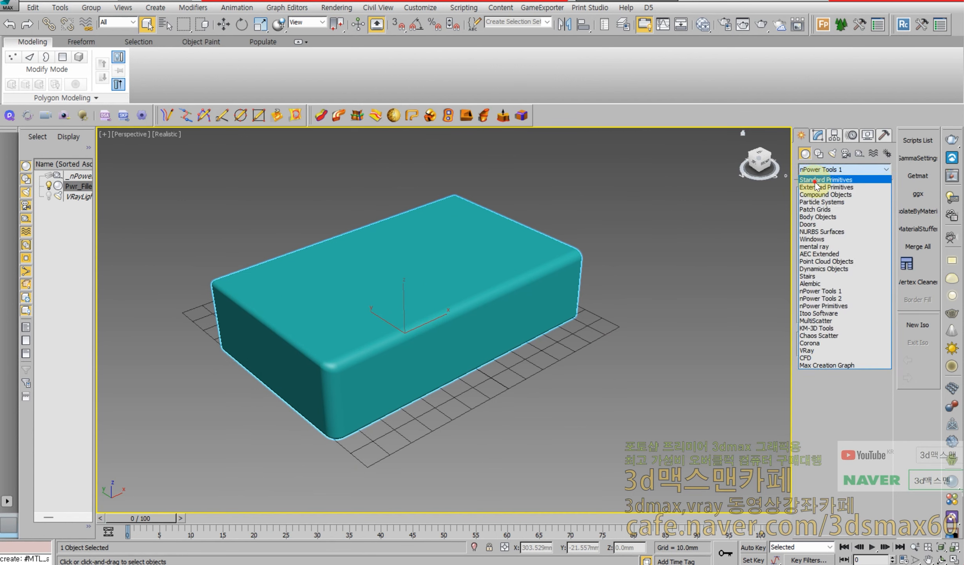
pyautogui.click(816, 180)
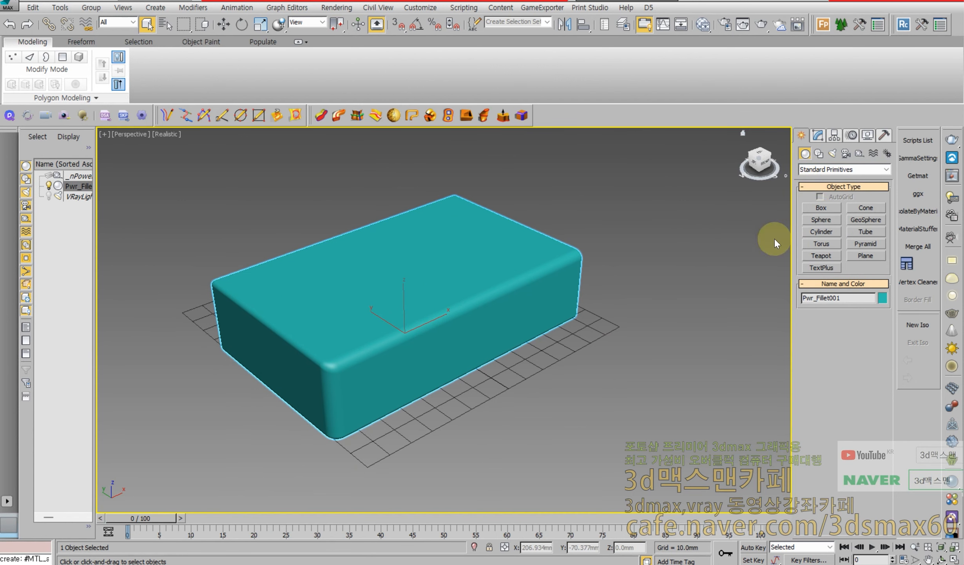
pyautogui.click(823, 219)
pyautogui.moveTo(548, 355); pyautogui.dragTo(584, 367)
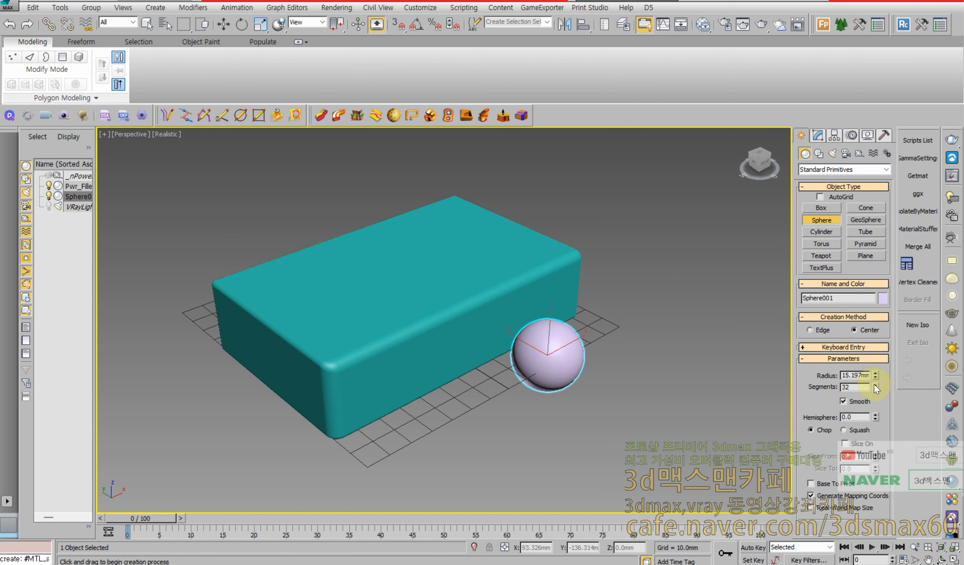
# Finish sphere creation, move the sphere so it is partly embedded in the box's top face, and select the filleted box.
pyautogui.rightClick(598, 359)
pyautogui.rightClick(568, 280)
pyautogui.click(581, 293)
pyautogui.moveTo(557, 347); pyautogui.dragTo(399, 212)
pyautogui.keyDown('alt'); pyautogui.moveTo(399, 213); pyautogui.dragTo(375, 238, button='middle'); pyautogui.keyUp('alt')
pyautogui.moveTo(374, 238); pyautogui.dragTo(421, 236)
pyautogui.click(431, 269)
pyautogui.keyDown('alt'); pyautogui.moveTo(431, 269); pyautogui.dragTo(382, 261, button='middle'); pyautogui.keyUp('alt')
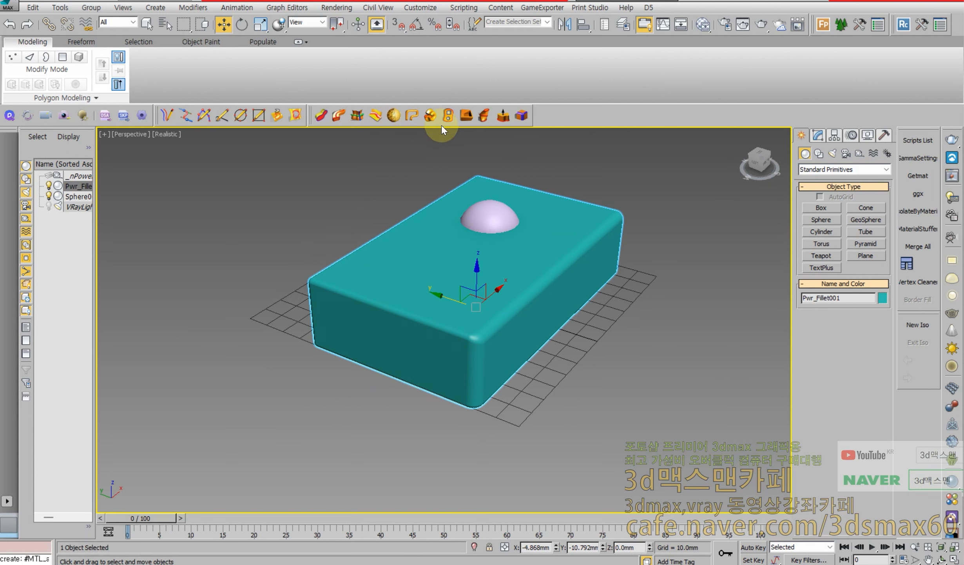
# Open the user interface customization and add the nPower Tools action Pwr_Detailer to the custom toolbar.
pyautogui.click(421, 8)
pyautogui.press('Escape')
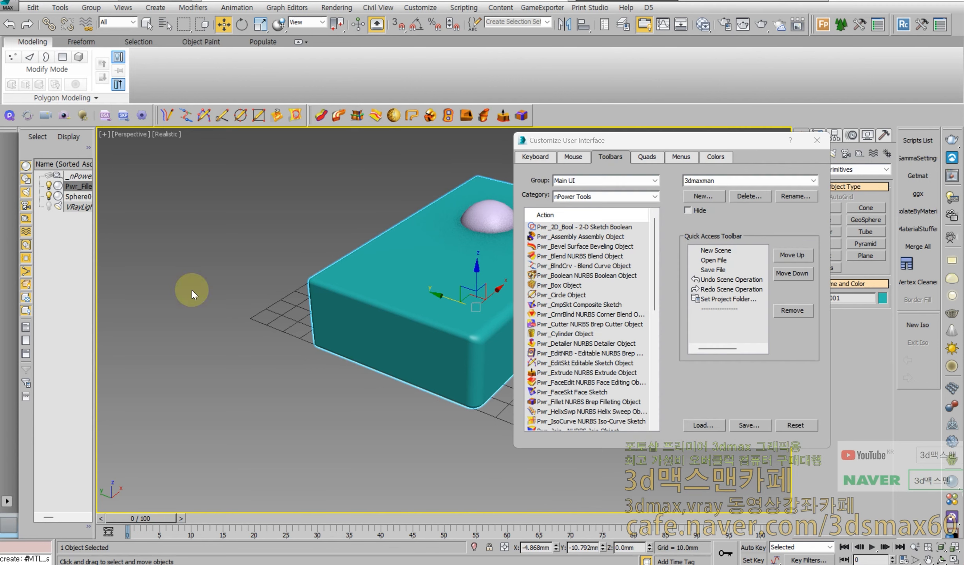
pyautogui.scroll(-4, 550, 333)
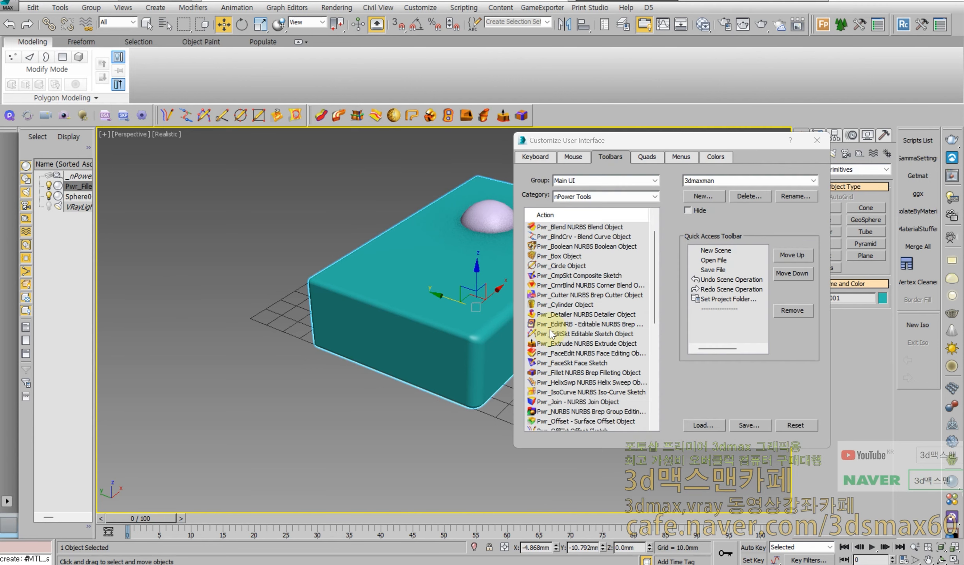
pyautogui.scroll(-3, 551, 333)
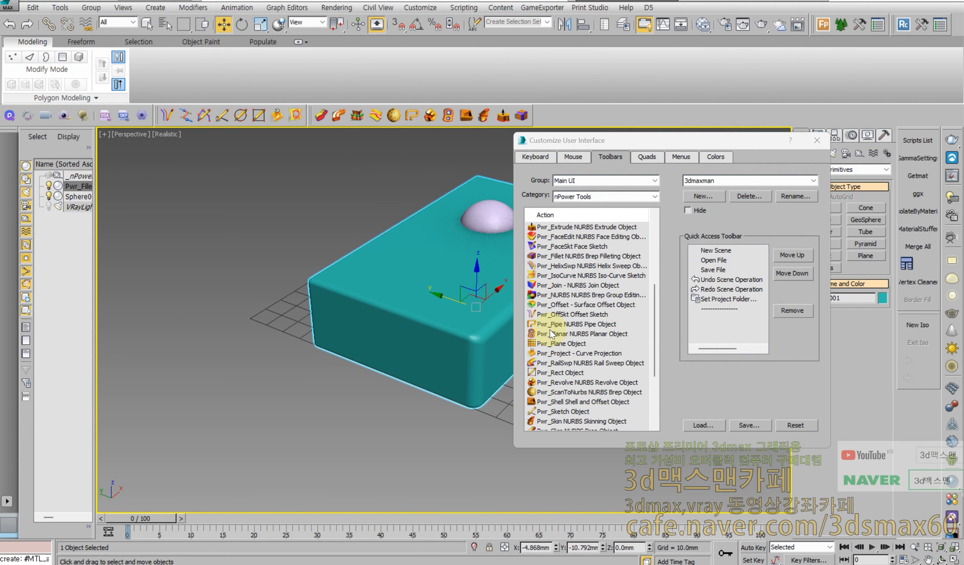
pyautogui.scroll(-1, 550, 334)
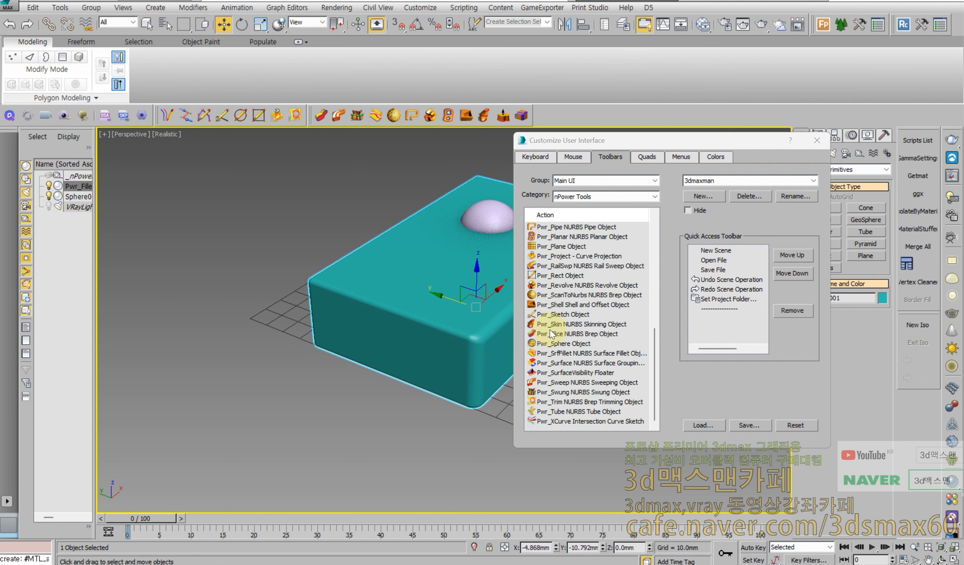
pyautogui.scroll(4, 550, 333)
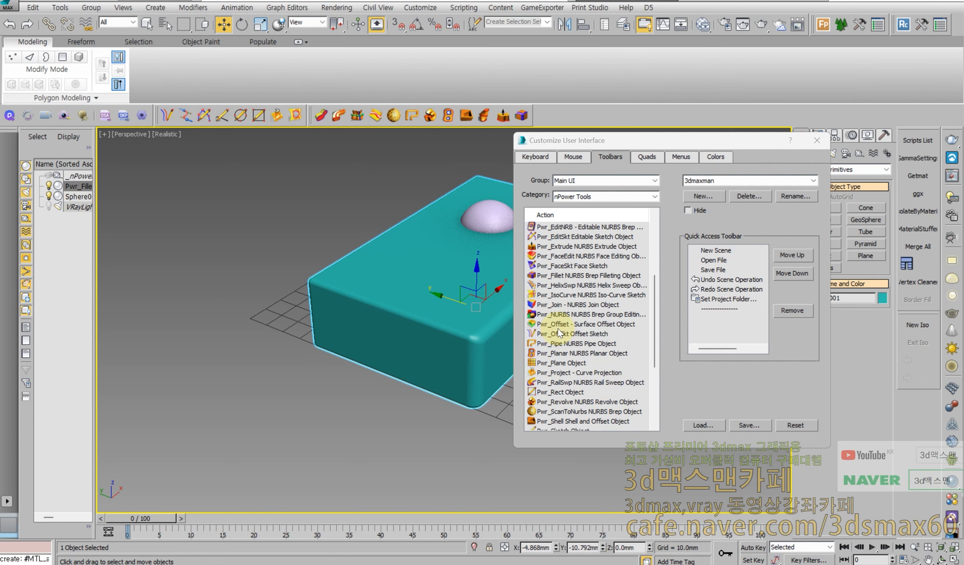
pyautogui.scroll(1, 560, 333)
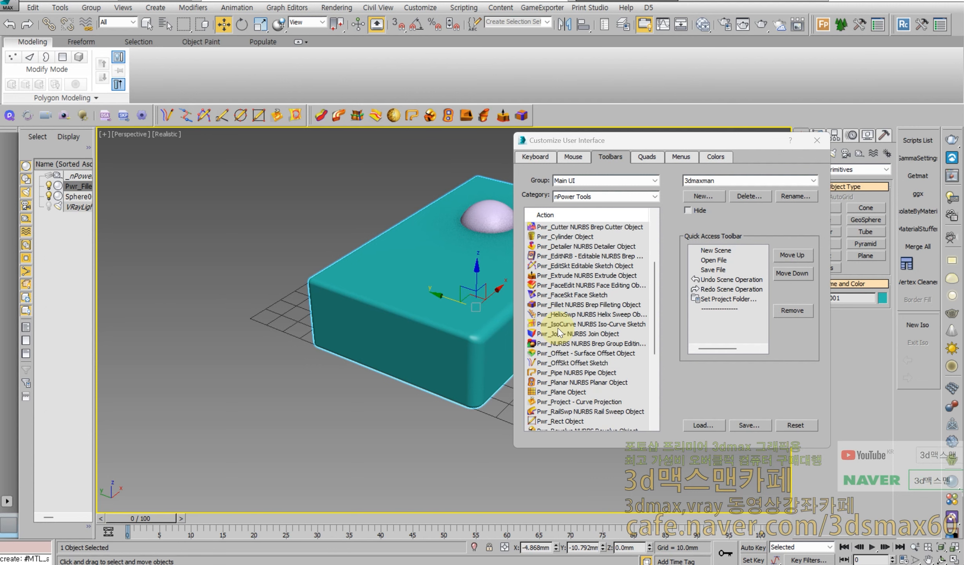
pyautogui.click(560, 245)
pyautogui.moveTo(560, 245); pyautogui.dragTo(460, 115)
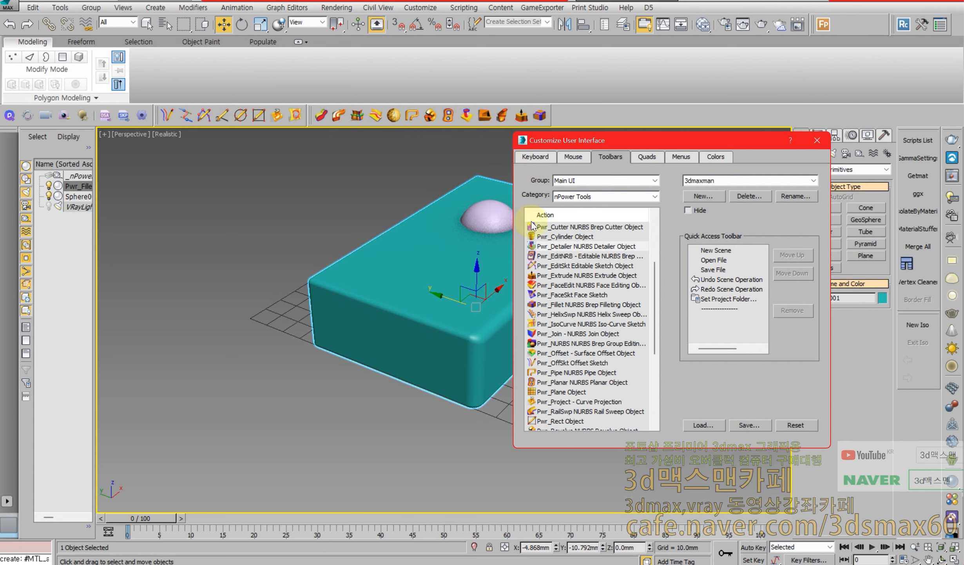
# Add the Pwr_Boolean NURBS Boolean Object action to the same toolbar and close the customization dialog.
pyautogui.scroll(3, 561, 273)
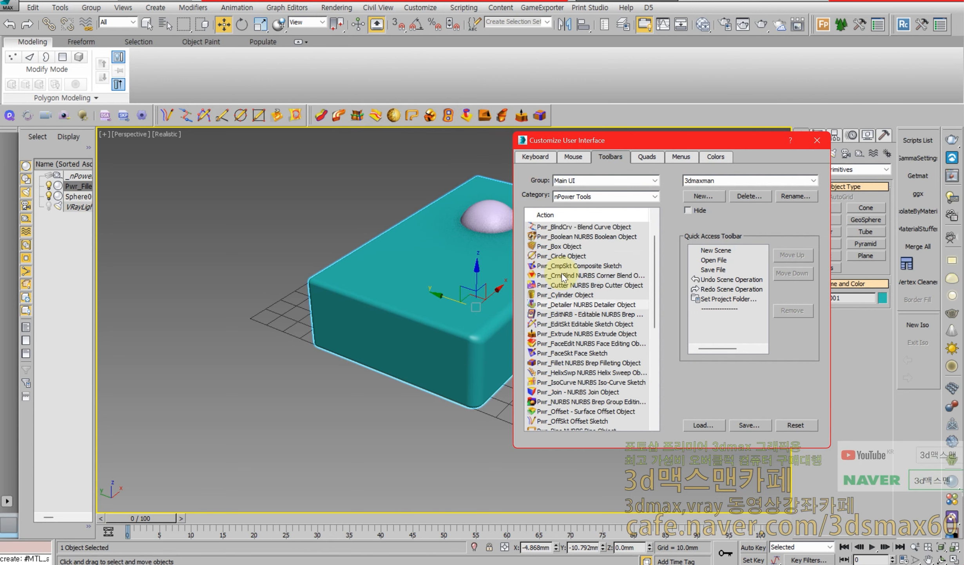
pyautogui.moveTo(562, 266); pyautogui.dragTo(476, 117)
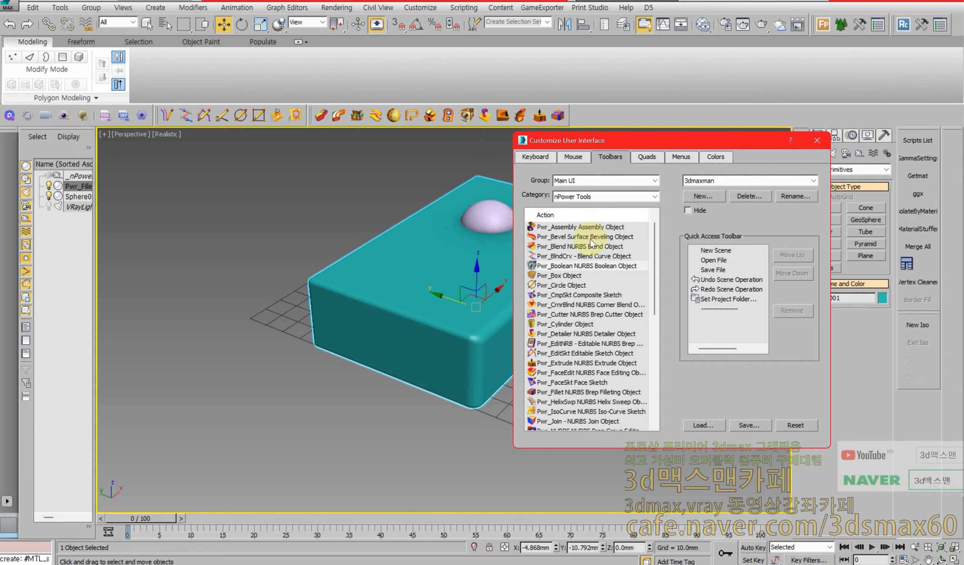
pyautogui.click(817, 140)
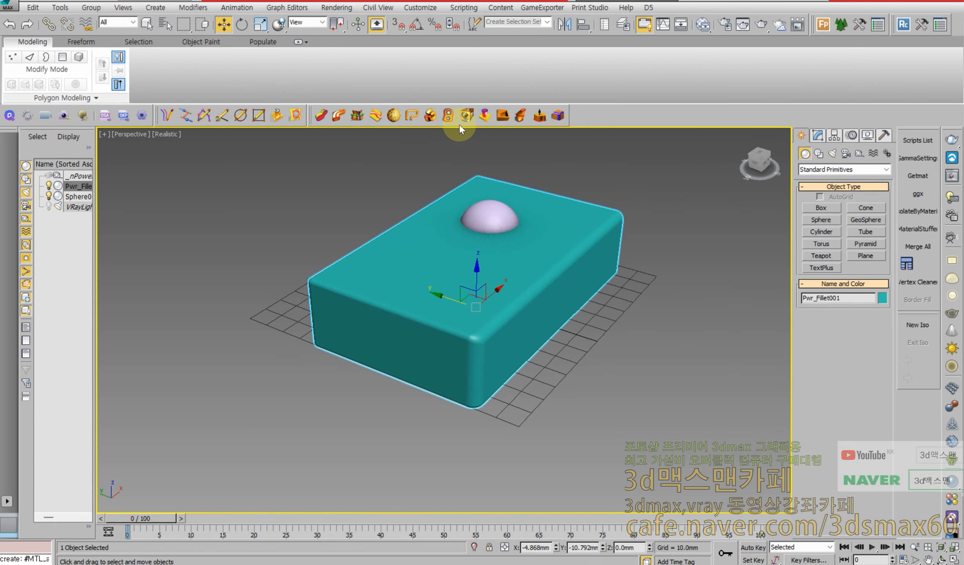
# Subtract the sphere from the filleted box with Pwr_Boolean.
pyautogui.click(467, 115)
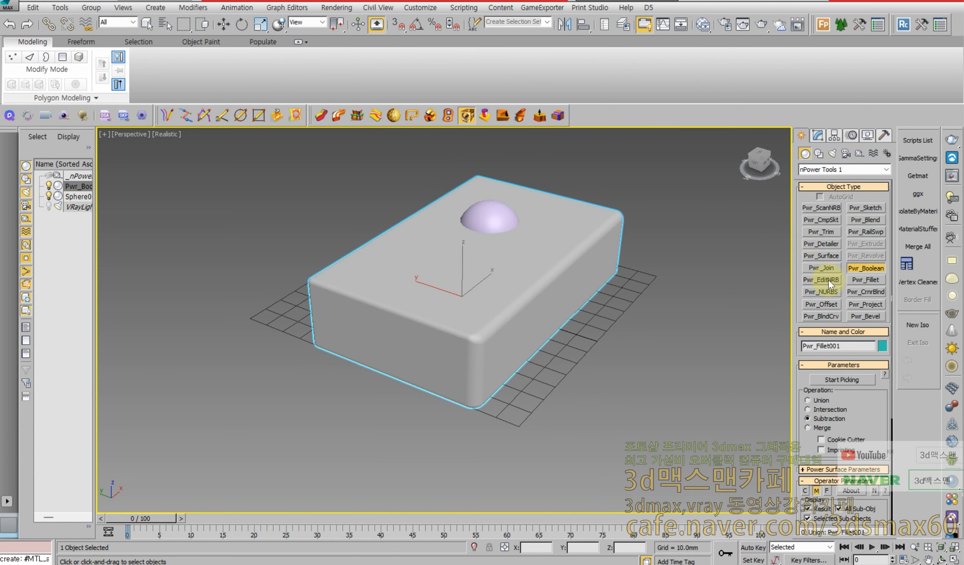
pyautogui.click(841, 378)
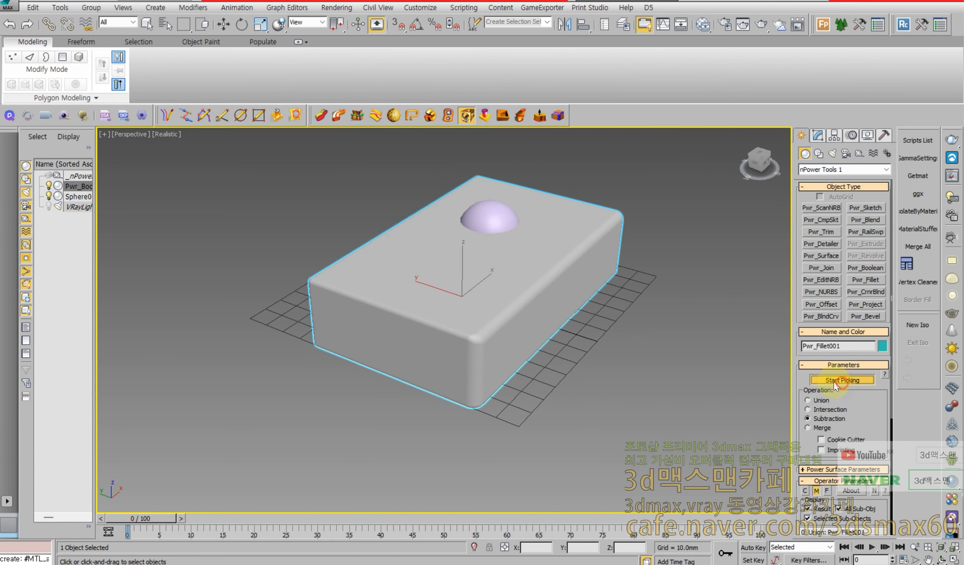
pyautogui.click(505, 221)
pyautogui.moveTo(507, 223); pyautogui.dragTo(469, 291, button='middle')
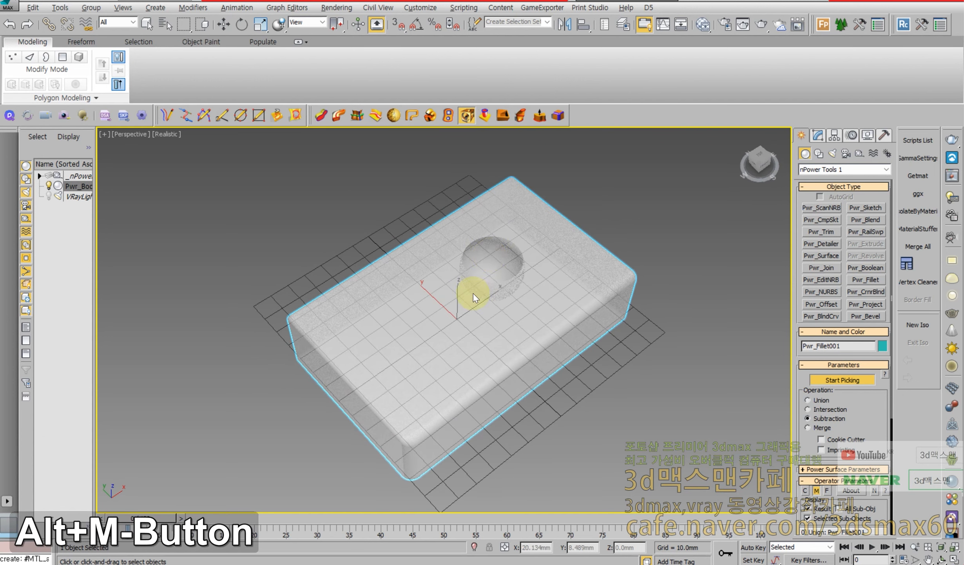
pyautogui.scroll(5, 488, 252)
# Enable the First, Second and Third filleting options of the Boolean with a radius of 4 mm.
pyautogui.moveTo(807, 439); pyautogui.dragTo(818, 215)
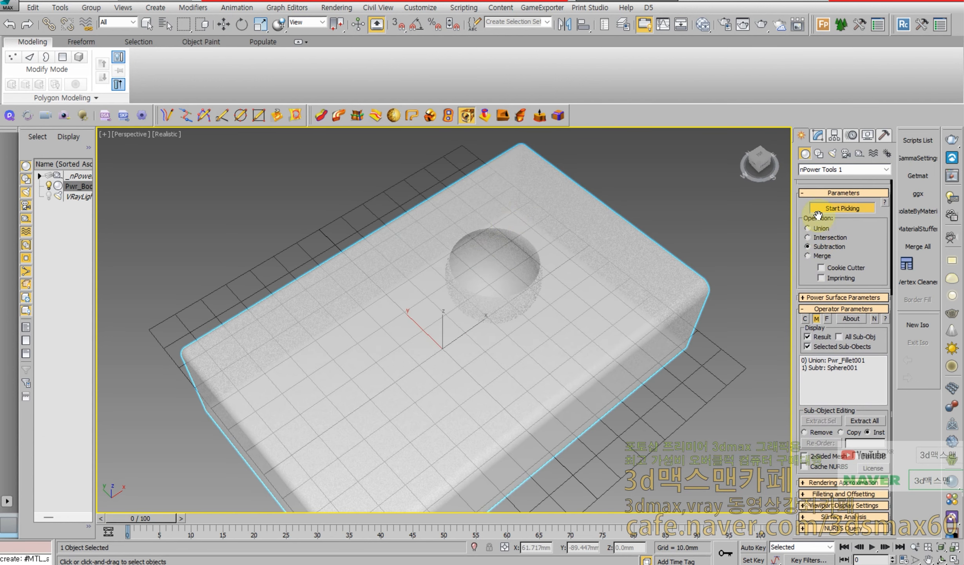
pyautogui.click(829, 492)
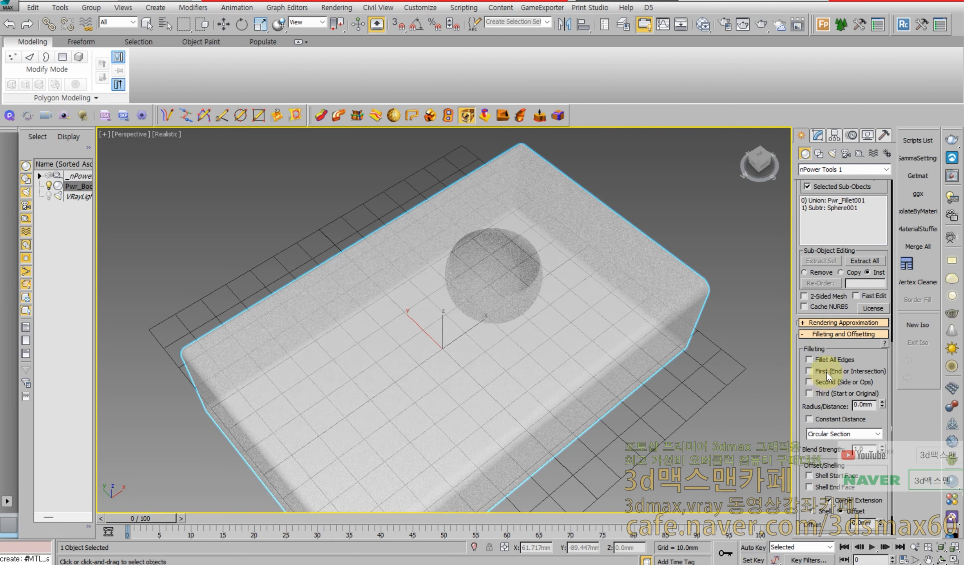
pyautogui.click(831, 393)
pyautogui.doubleClick(868, 408)
pyautogui.write('4')
pyautogui.press('Return')
pyautogui.click(814, 383)
pyautogui.click(810, 371)
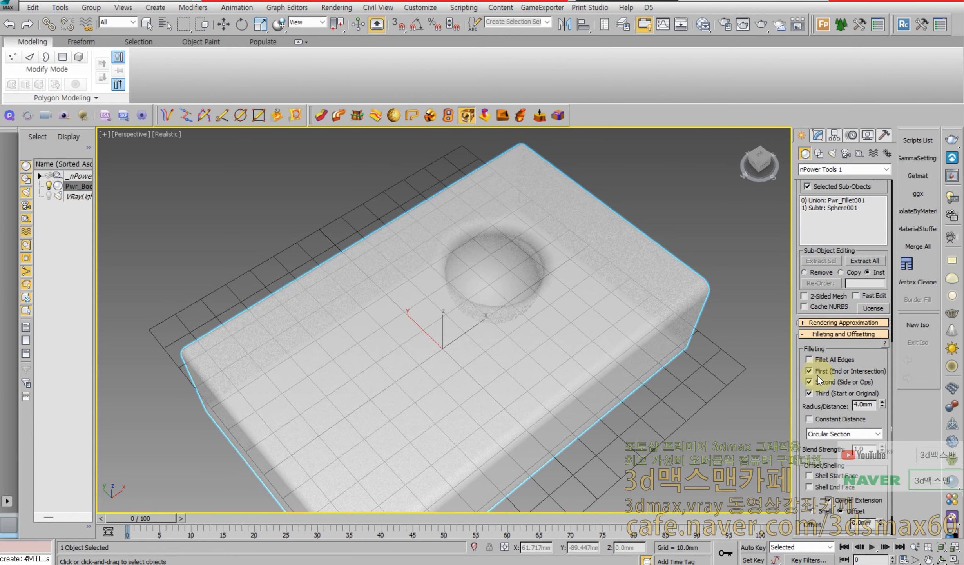
# Restrict the Boolean's filleting to First (End or Intersection), finish the command and inspect the rounded rim of the hollow.
pyautogui.click(825, 385)
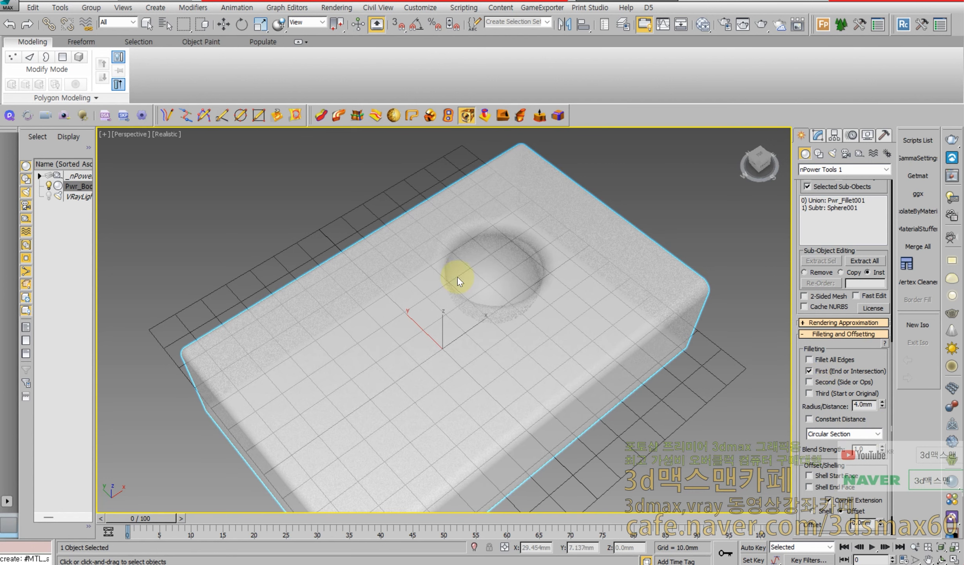
pyautogui.keyDown('alt'); pyautogui.moveTo(485, 293); pyautogui.dragTo(480, 276, button='middle'); pyautogui.keyUp('alt')
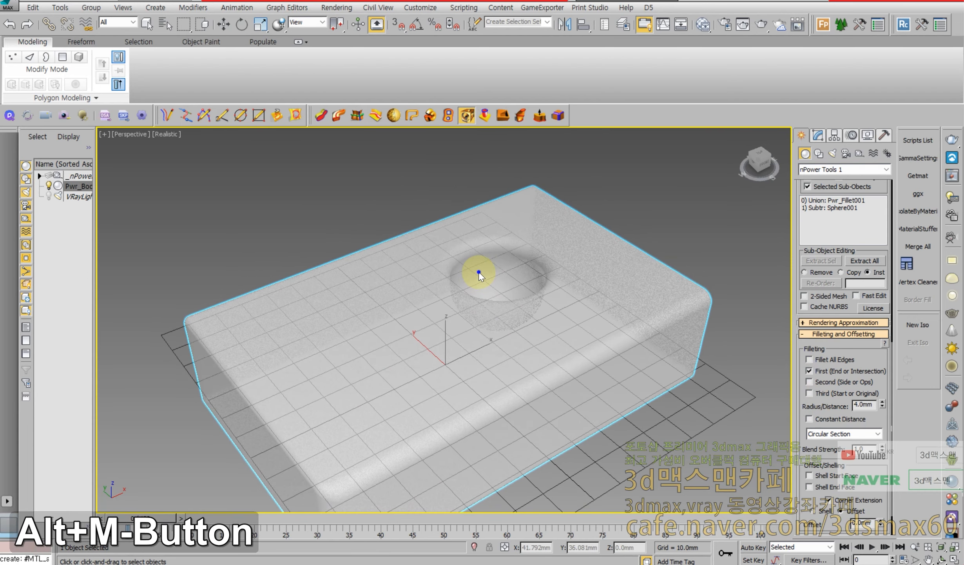
pyautogui.press('w')
pyautogui.scroll(4, 510, 261)
pyautogui.scroll(-6, 510, 262)
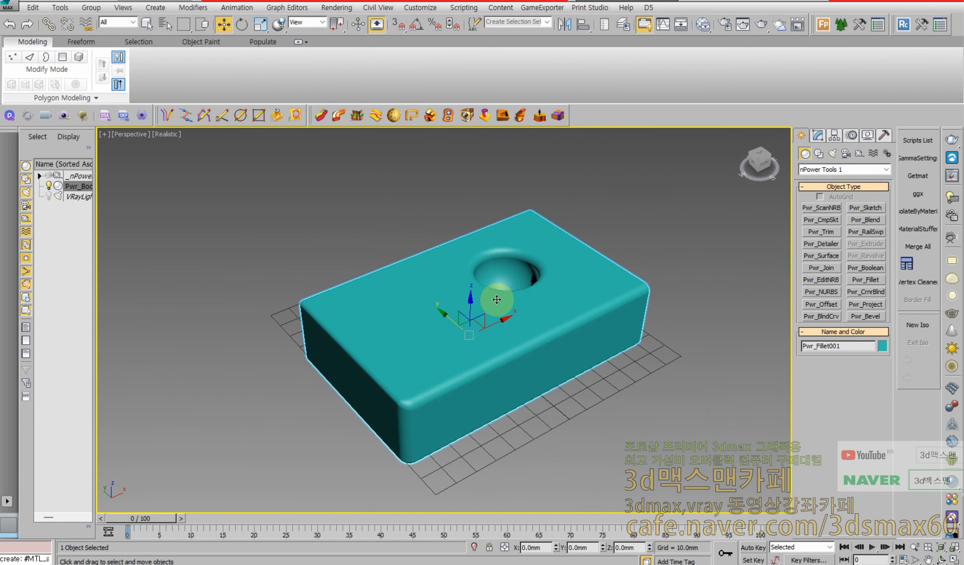
pyautogui.scroll(2, 491, 303)
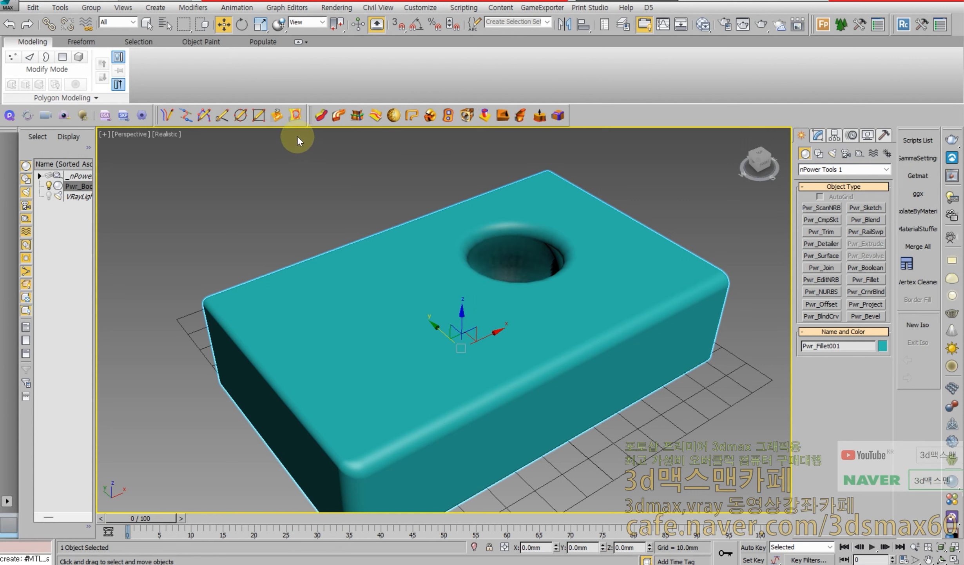
# Switch to wireframe display and start a Pwr_Sketch curve with four control points on the grid beside the spherical hollow.
pyautogui.click(223, 114)
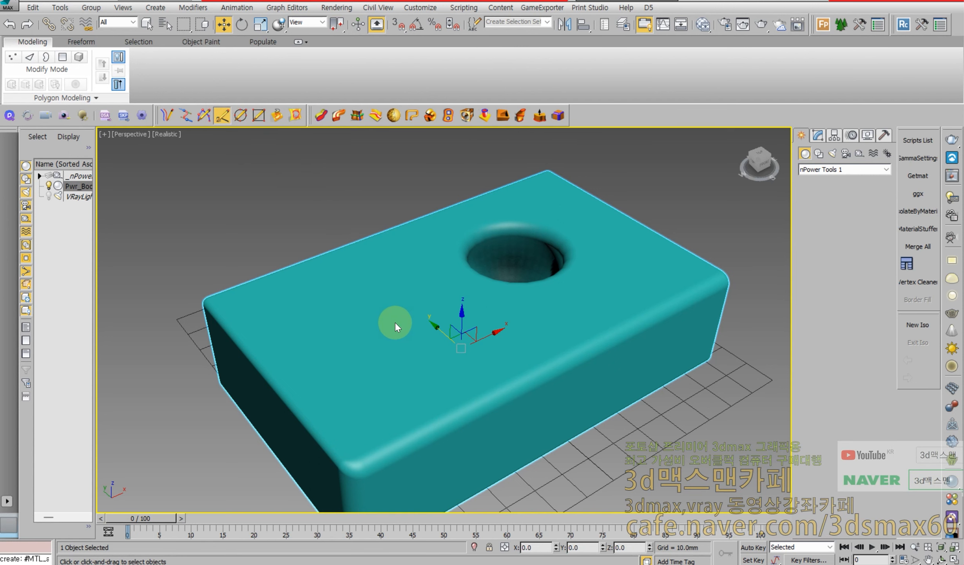
pyautogui.press('F3')
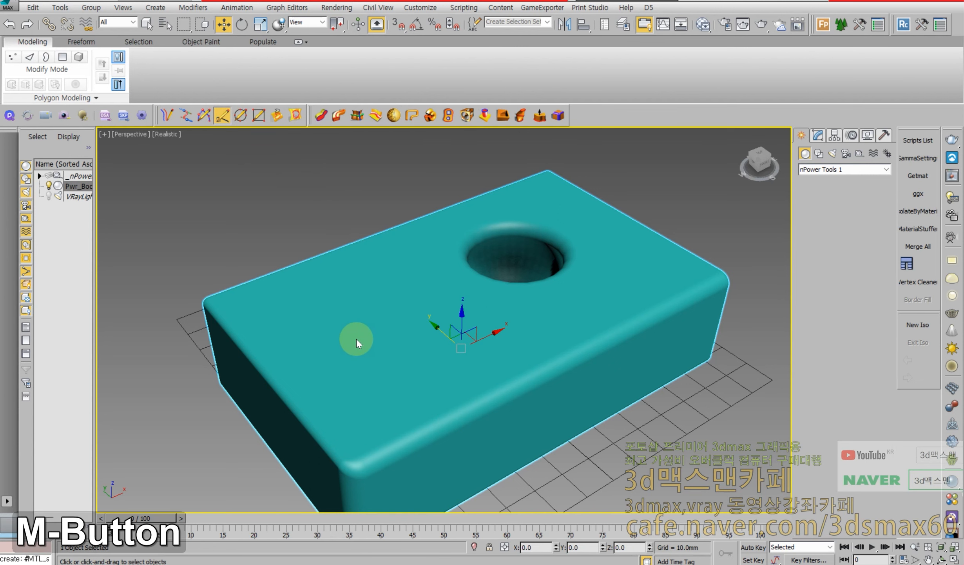
pyautogui.scroll(-3, 357, 339)
pyautogui.press('F3')
pyautogui.press('F3')
pyautogui.keyDown('alt'); pyautogui.moveTo(394, 345); pyautogui.dragTo(404, 395, button='middle'); pyautogui.keyUp('alt')
pyautogui.click(392, 354)
pyautogui.click(362, 395)
pyautogui.click(423, 420)
pyautogui.click(489, 360)
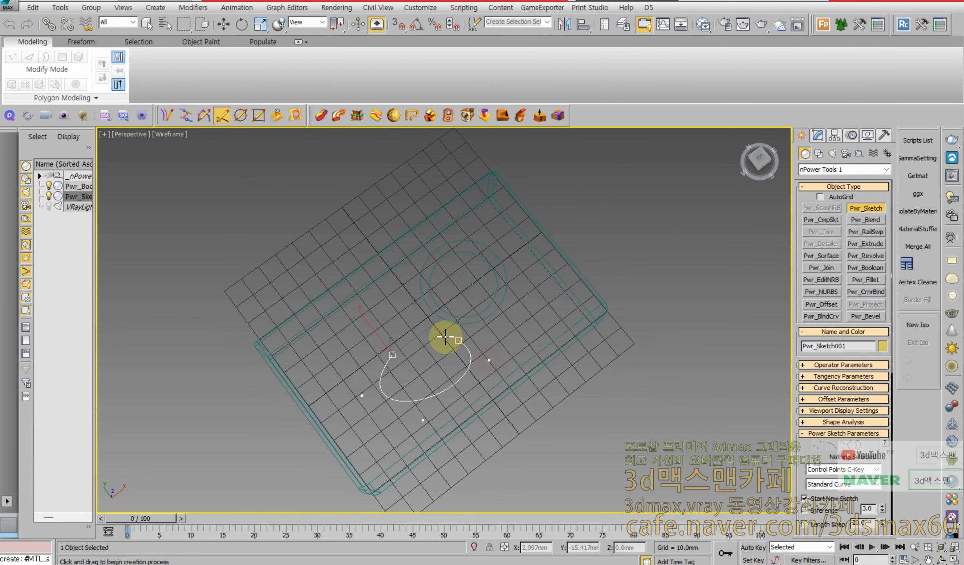
# Remove the stray fifth control point, add two points that bend the curve inward, and close the sketch into a kidney shape.
pyautogui.click(522, 350)
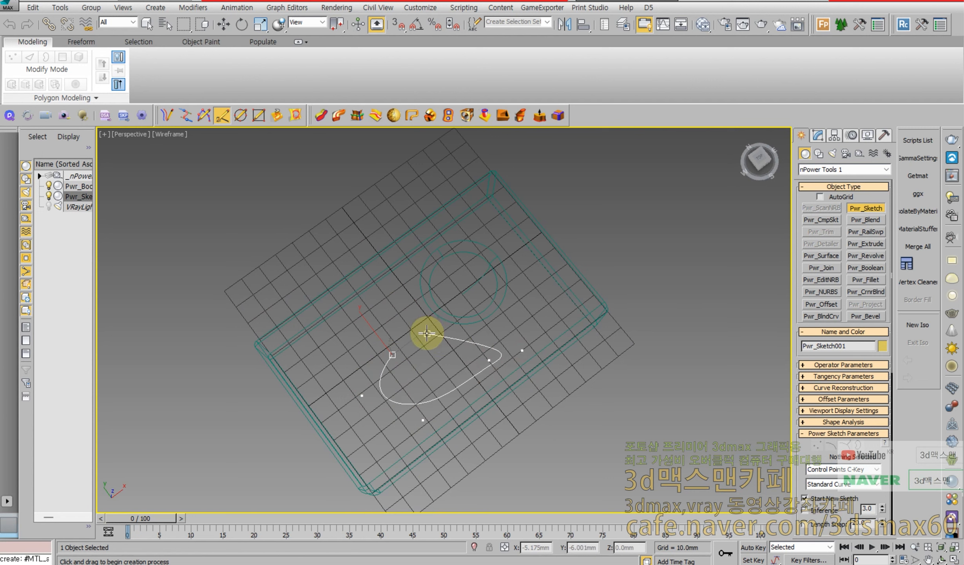
pyautogui.press('BackSpace')
pyautogui.click(436, 346)
pyautogui.click(425, 378)
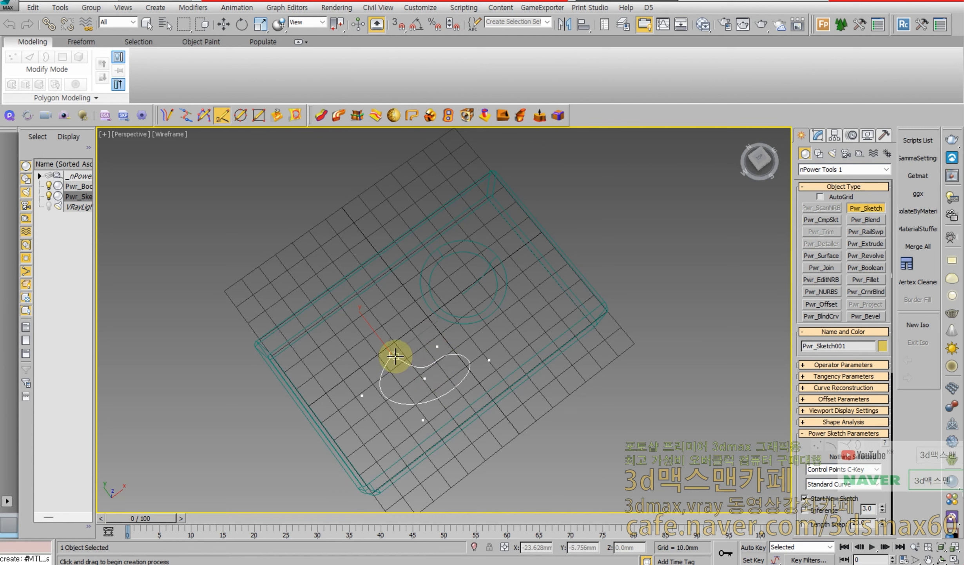
pyautogui.click(396, 356)
pyautogui.press('w')
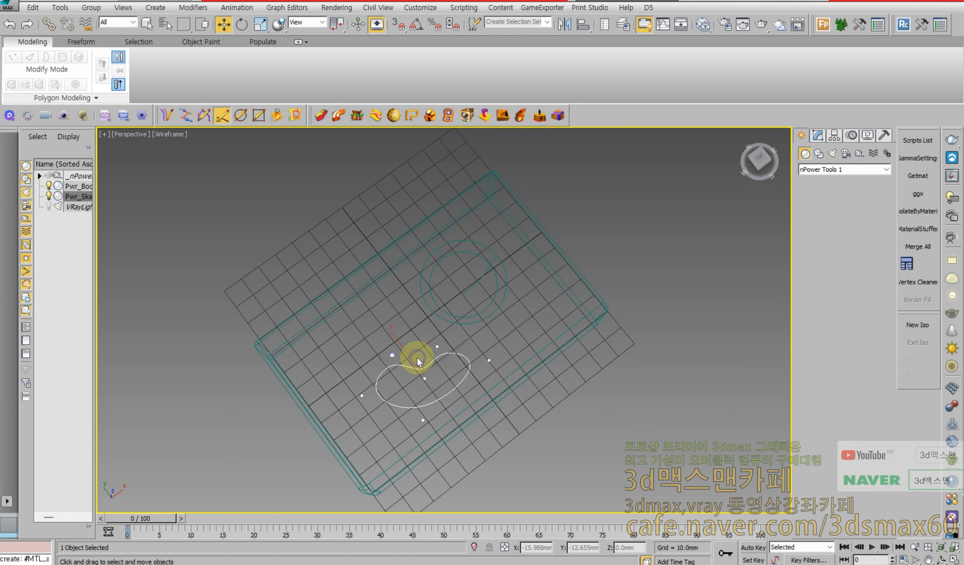
# Raise the closed sketch above the box to a height of about 67 mm and return to shaded display.
pyautogui.moveTo(420, 365)
pyautogui.keyDown('alt'); pyautogui.mouseDown(button='middle')
pyautogui.moveTo(415, 334)
pyautogui.moveTo(424, 348)
pyautogui.mouseUp(button='middle'); pyautogui.keyUp('alt')
pyautogui.moveTo(422, 363); pyautogui.dragTo(417, 187)
pyautogui.press('F3')
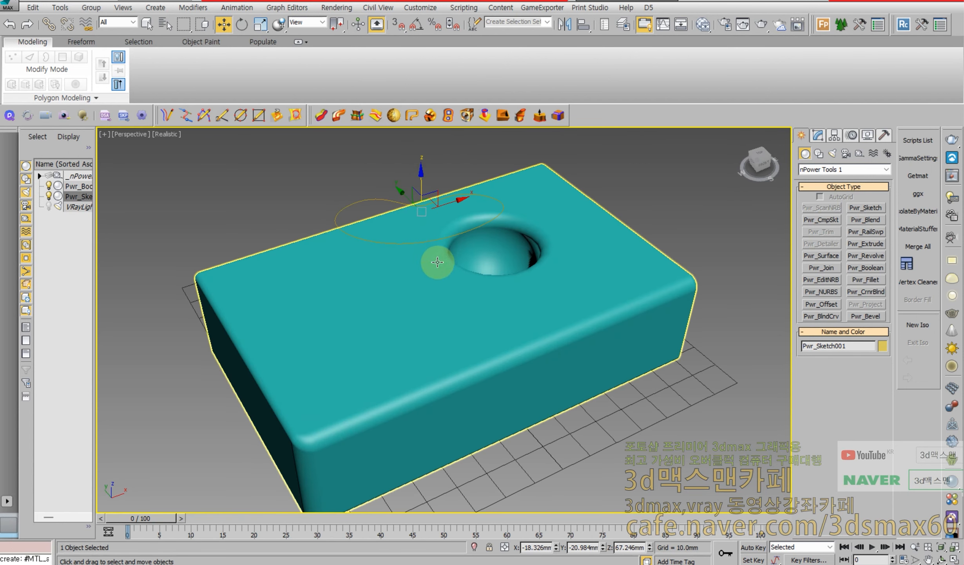
pyautogui.moveTo(439, 254)
pyautogui.keyDown('alt'); pyautogui.mouseDown(button='middle')
pyautogui.moveTo(431, 330)
pyautogui.moveTo(351, 279)
pyautogui.moveTo(382, 282)
pyautogui.mouseUp(button='middle'); pyautogui.keyUp('alt')
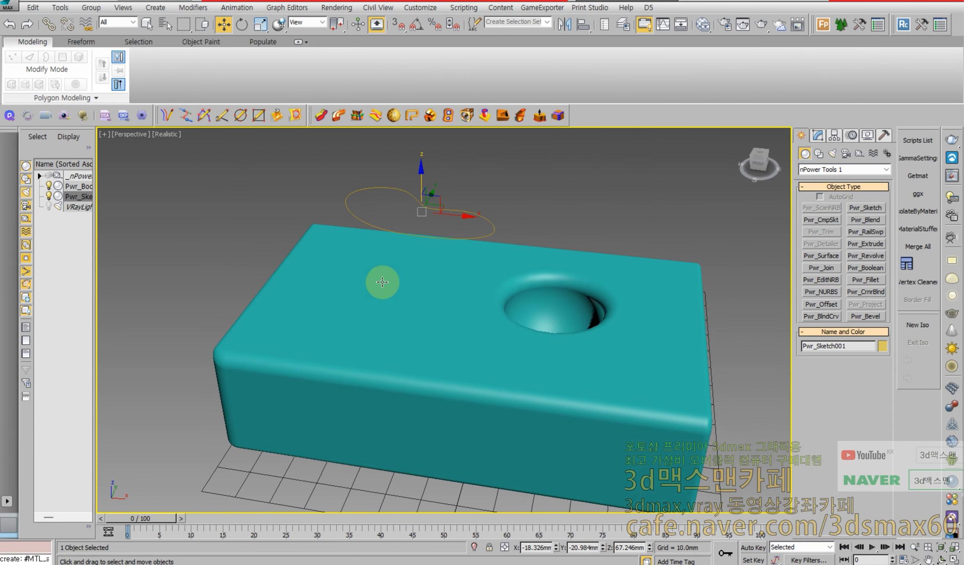
# Apply Pwr_Detailer to the box with the closed sketch as its detailer shape, and enable Keep Shape to Base in wireframe display.
pyautogui.click(485, 116)
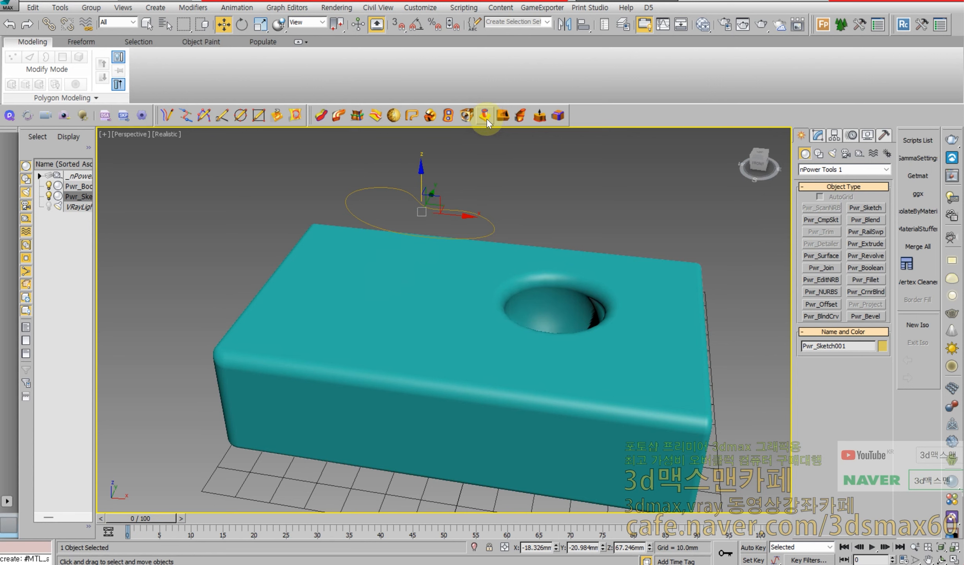
pyautogui.click(480, 279)
pyautogui.rightClick(476, 280)
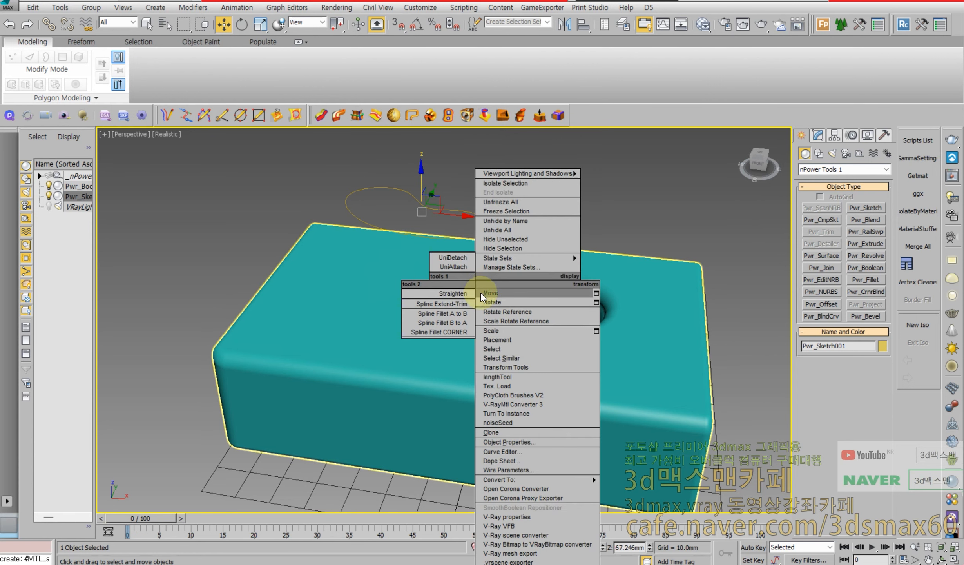
pyautogui.click(480, 294)
pyautogui.click(468, 298)
pyautogui.click(485, 117)
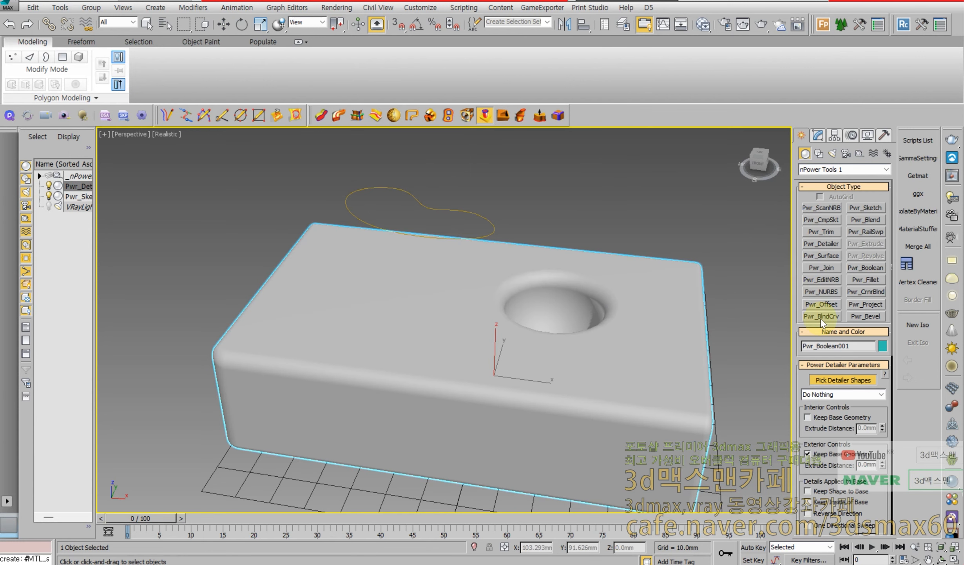
pyautogui.click(482, 216)
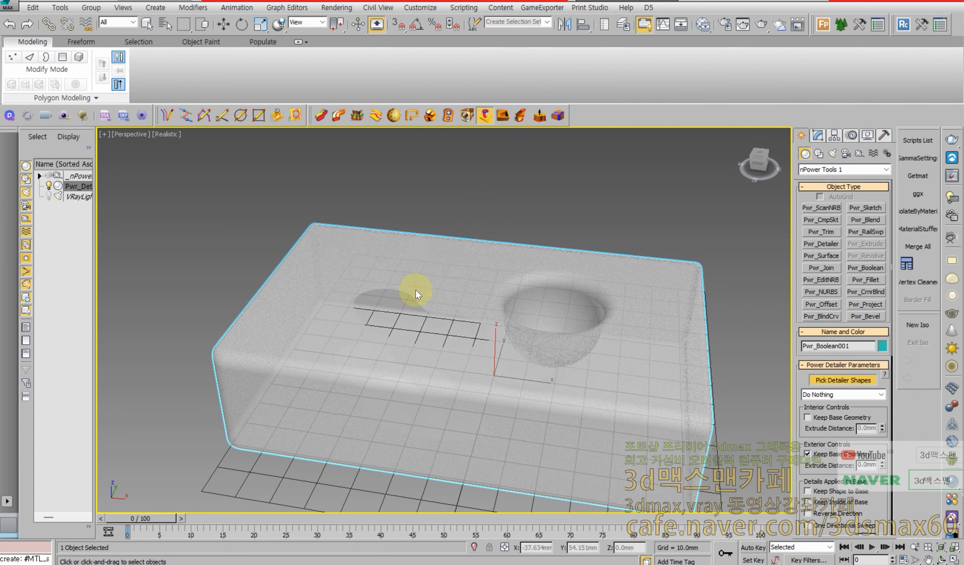
pyautogui.press('F3')
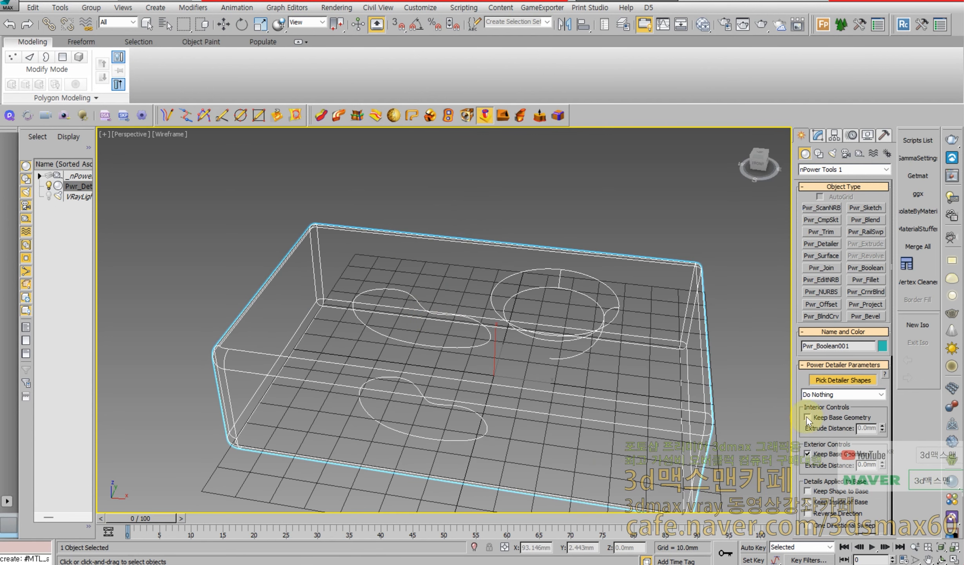
pyautogui.click(834, 495)
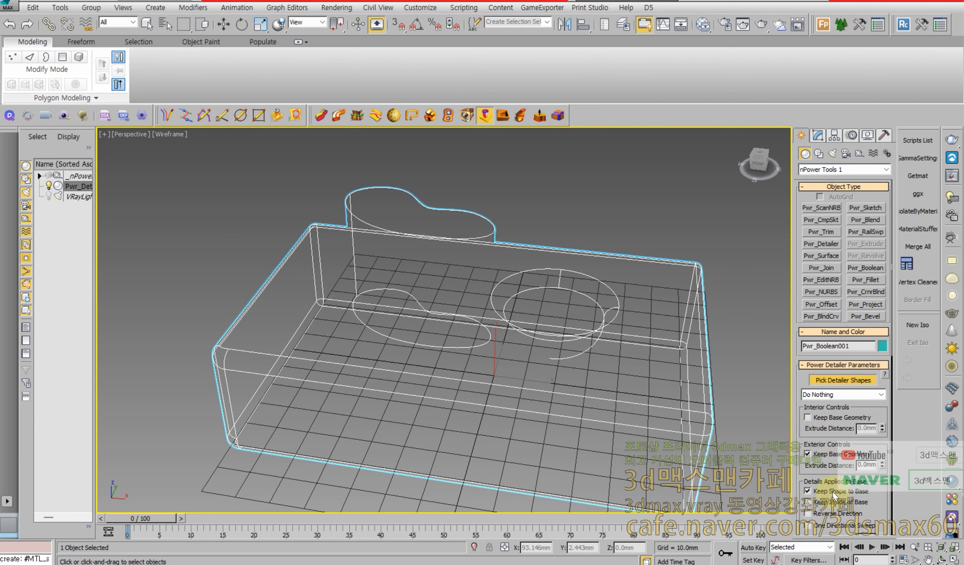
# Return to shaded display and switch the kidney-shaped detail from Keep Shape to Base to Keep Inside of Base.
pyautogui.press('F3')
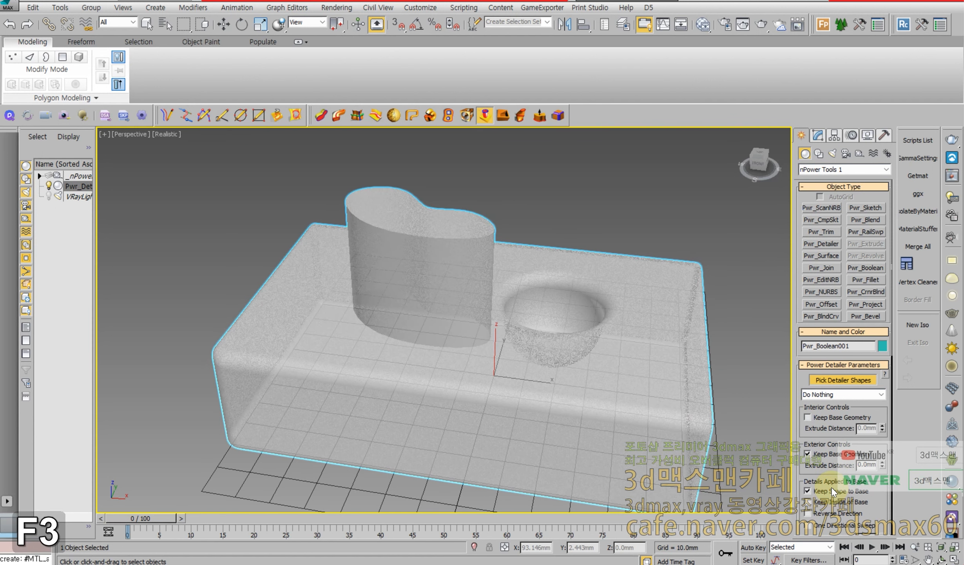
pyautogui.click(832, 490)
pyautogui.click(833, 501)
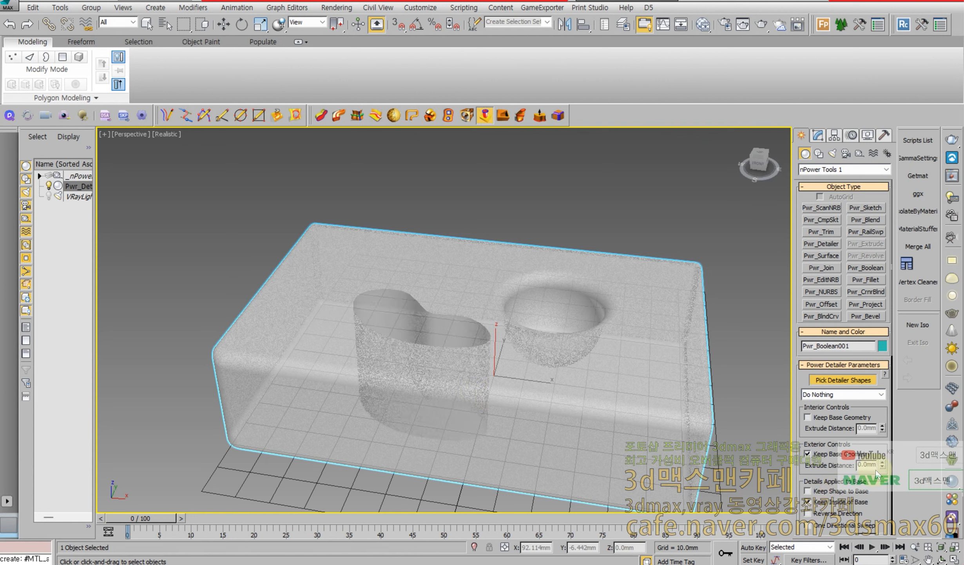
# Enable Keep Base Geometry in the Interior Controls and set the interior extrude distance to about 11 mm to form a kidney-shaped pocket.
pyautogui.scroll(-2, 875, 470)
pyautogui.moveTo(883, 415); pyautogui.dragTo(883, 403)
pyautogui.rightClick(883, 404)
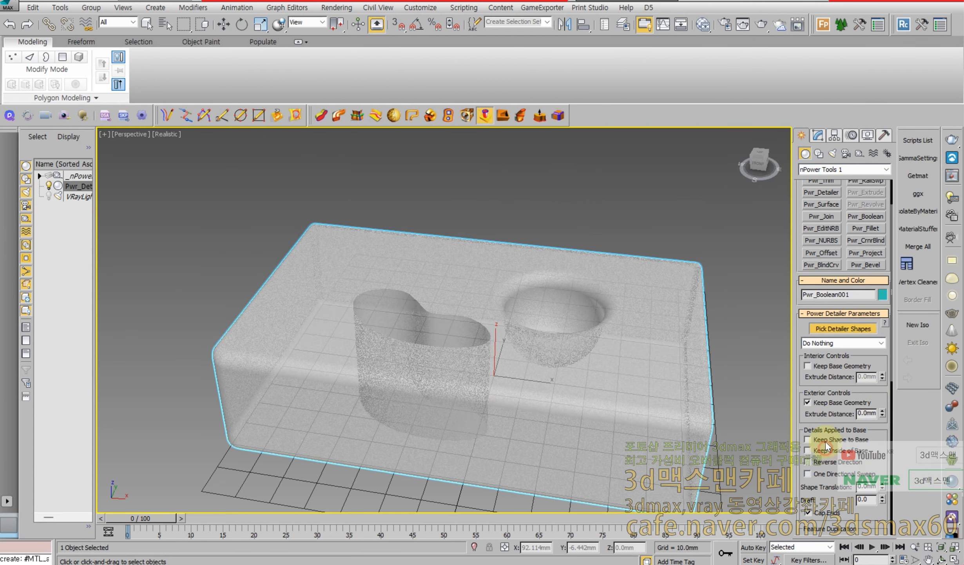
pyautogui.click(828, 368)
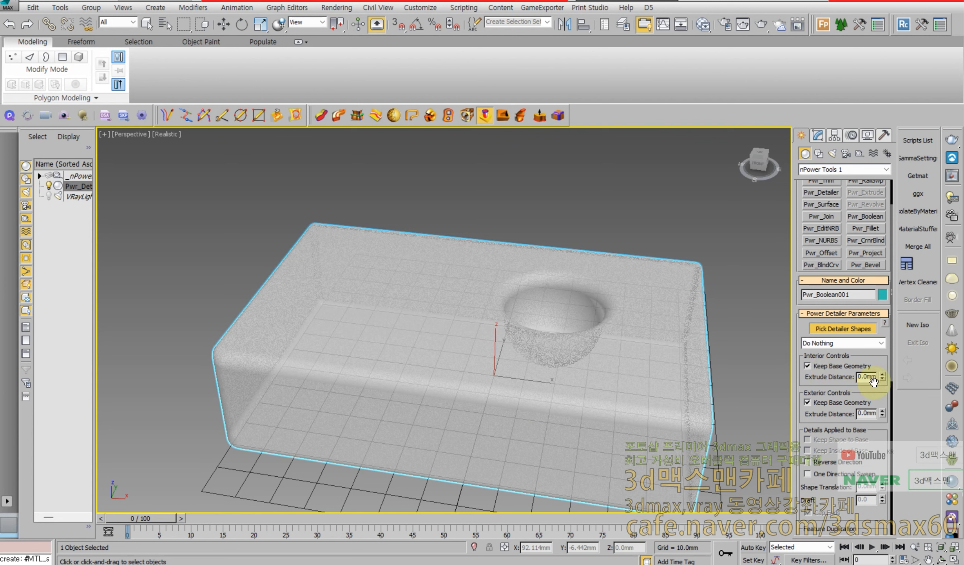
pyautogui.moveTo(883, 378)
pyautogui.mouseDown()
pyautogui.moveTo(883, 388)
pyautogui.moveTo(884, 372)
pyautogui.mouseUp()
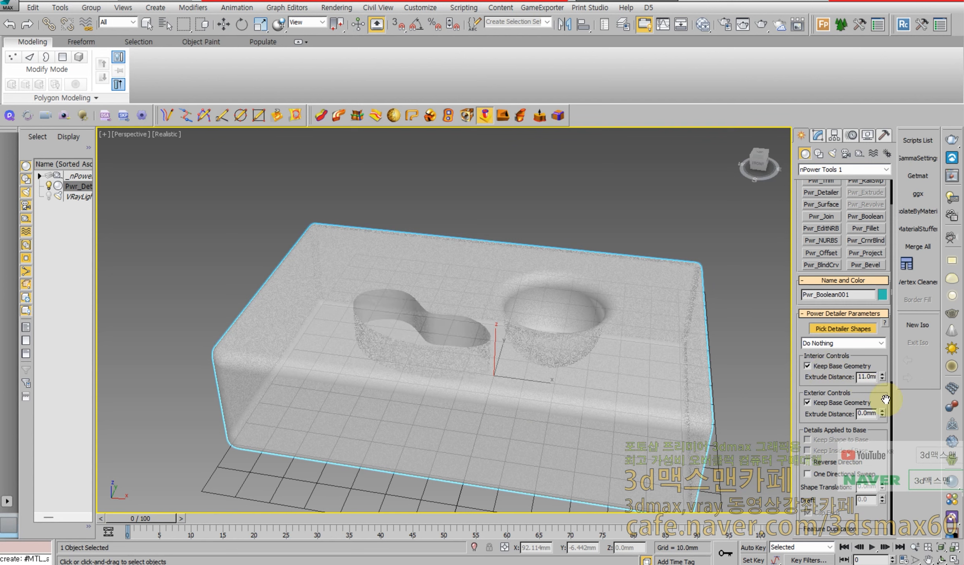
# Enable Fillet All Edges for the detailed box and set the fillet radius to 2 mm.
pyautogui.moveTo(876, 442); pyautogui.dragTo(855, 104)
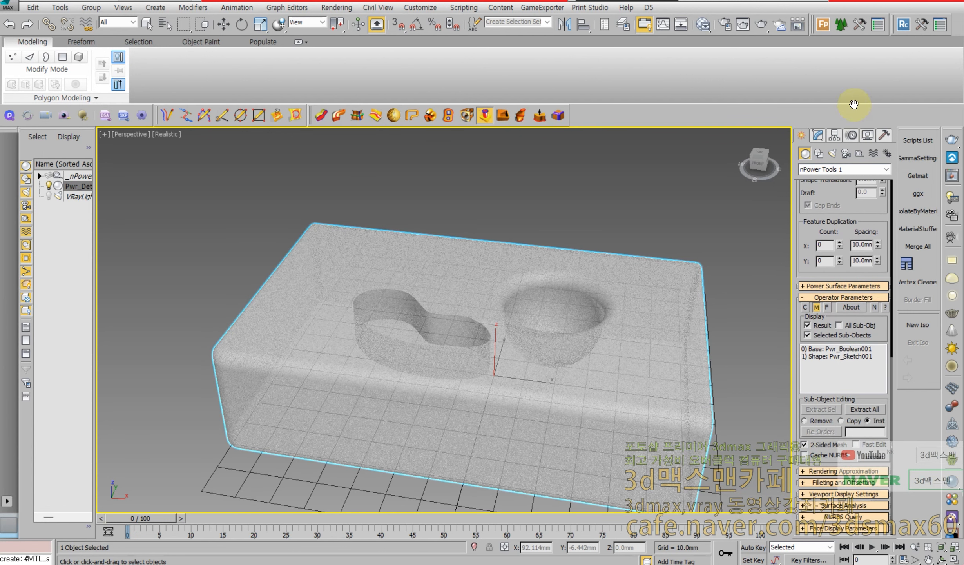
pyautogui.click(843, 482)
pyautogui.click(816, 360)
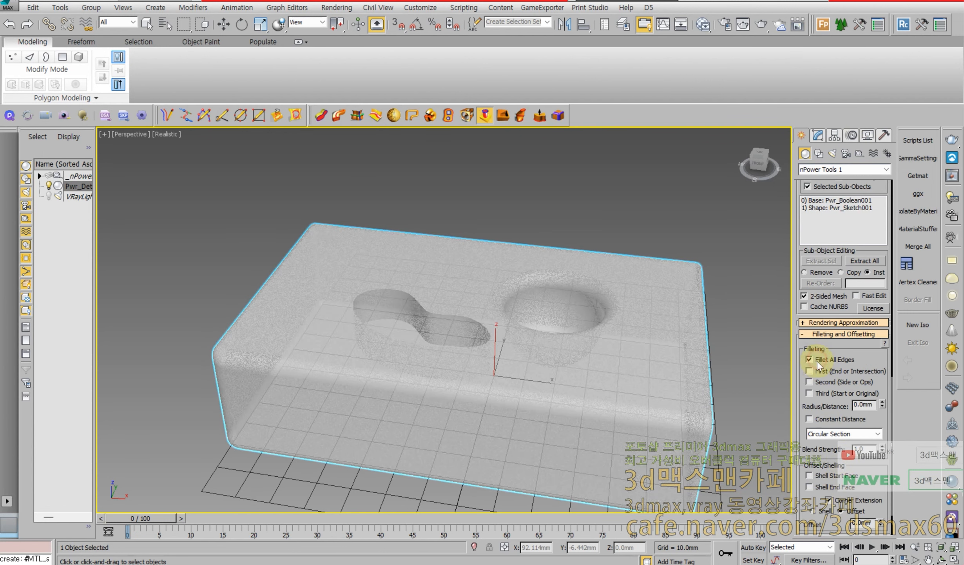
pyautogui.doubleClick(871, 403)
pyautogui.write('2')
pyautogui.press('Return')
# Examine the filleted edges of the kidney-shaped pocket and spherical hollow up close.
pyautogui.keyDown('alt'); pyautogui.moveTo(496, 341); pyautogui.dragTo(496, 355, button='middle'); pyautogui.keyUp('alt')
pyautogui.scroll(5, 452, 338)
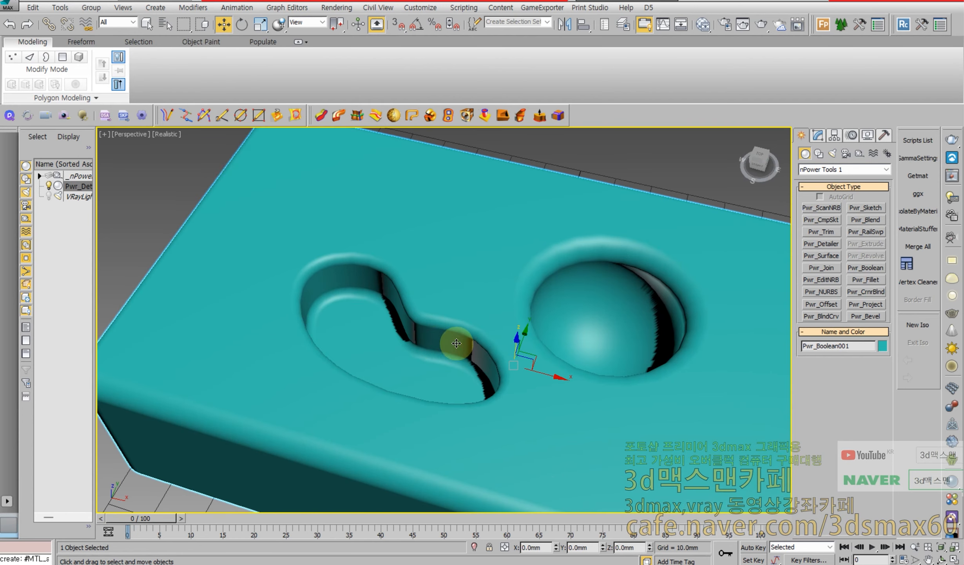
pyautogui.scroll(3, 345, 305)
pyautogui.moveTo(386, 288); pyautogui.dragTo(433, 258, button='middle')
pyautogui.scroll(-6, 410, 251)
pyautogui.scroll(5, 443, 251)
pyautogui.scroll(3, 478, 257)
pyautogui.scroll(3, 375, 250)
pyautogui.moveTo(374, 252); pyautogui.dragTo(494, 263, button='middle')
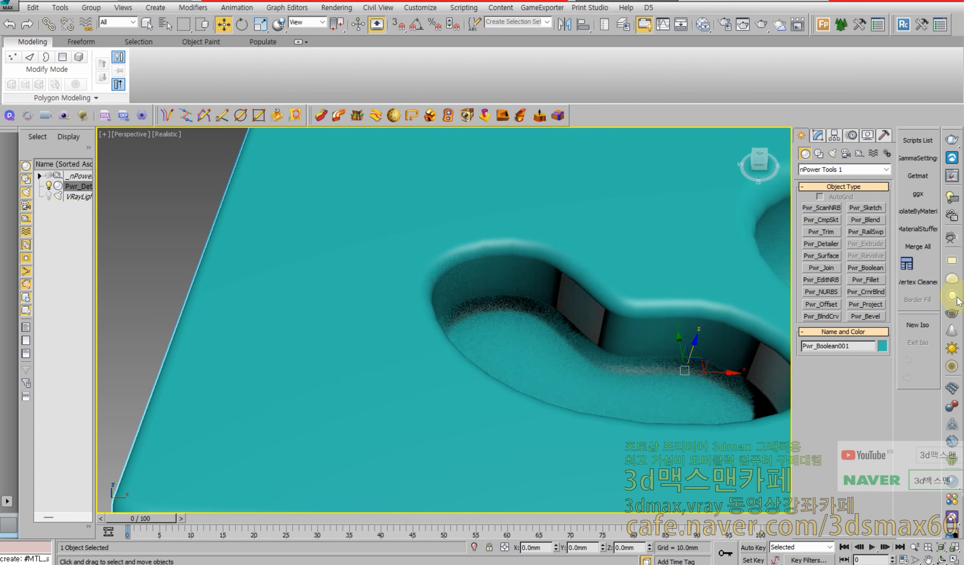
# Assign the Material #25 VRayMtl to the detailed box and move the Slate Material Editor out of the way.
pyautogui.click(953, 499)
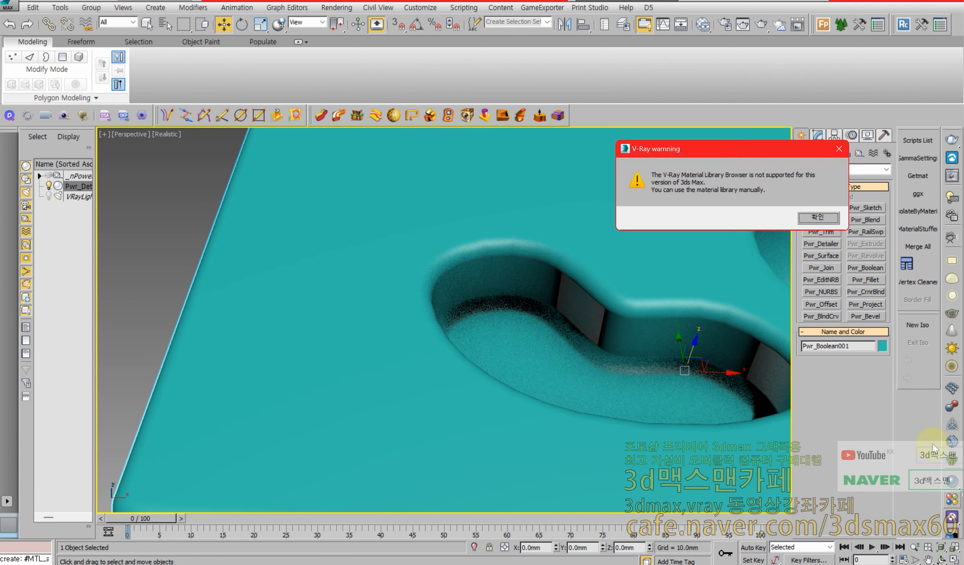
pyautogui.click(819, 217)
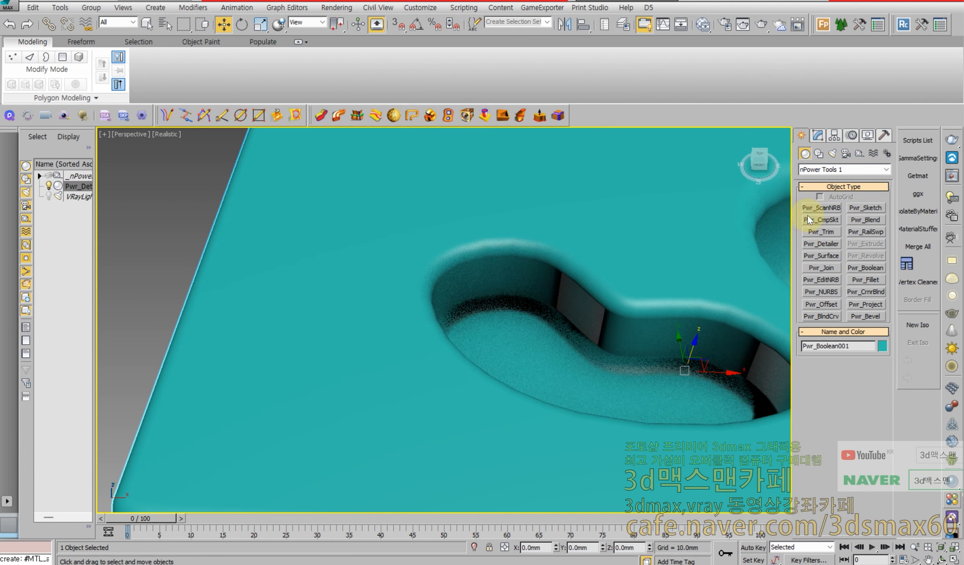
pyautogui.click(955, 488)
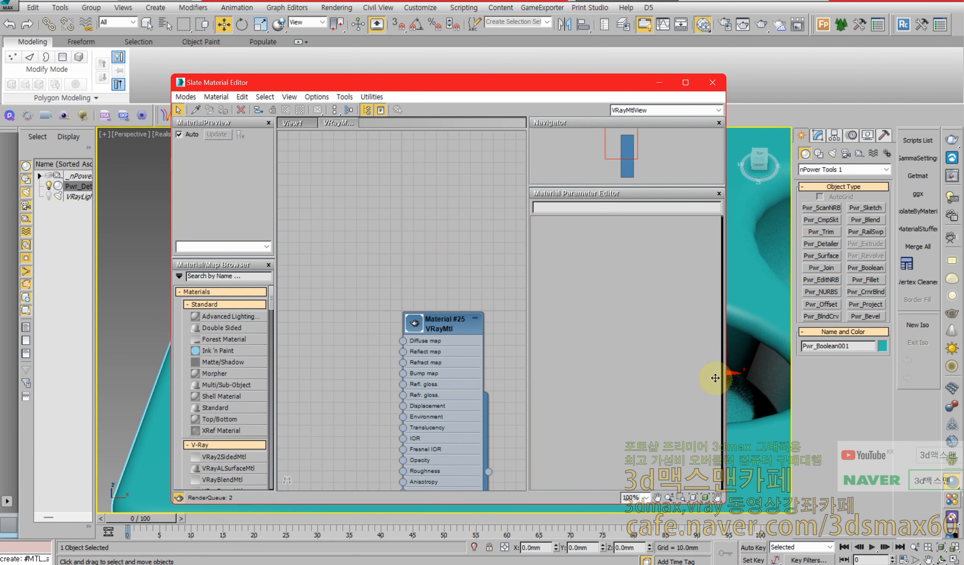
pyautogui.rightClick(442, 321)
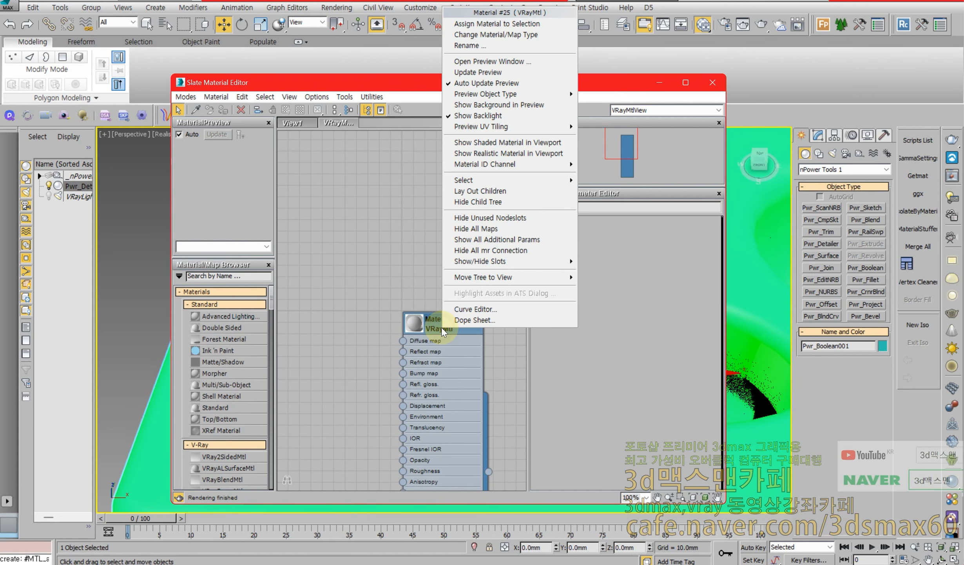
pyautogui.click(484, 26)
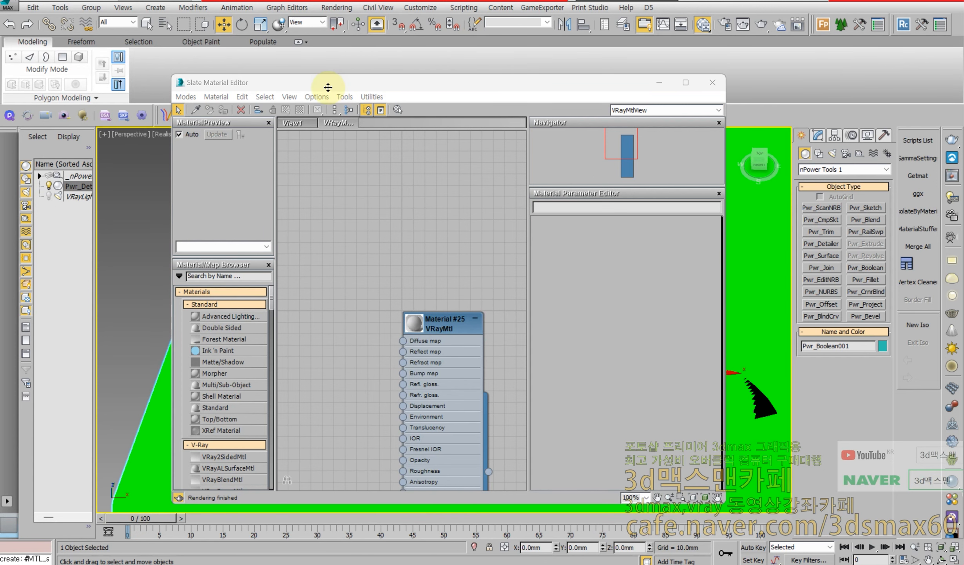
pyautogui.moveTo(328, 87); pyautogui.dragTo(140, 86)
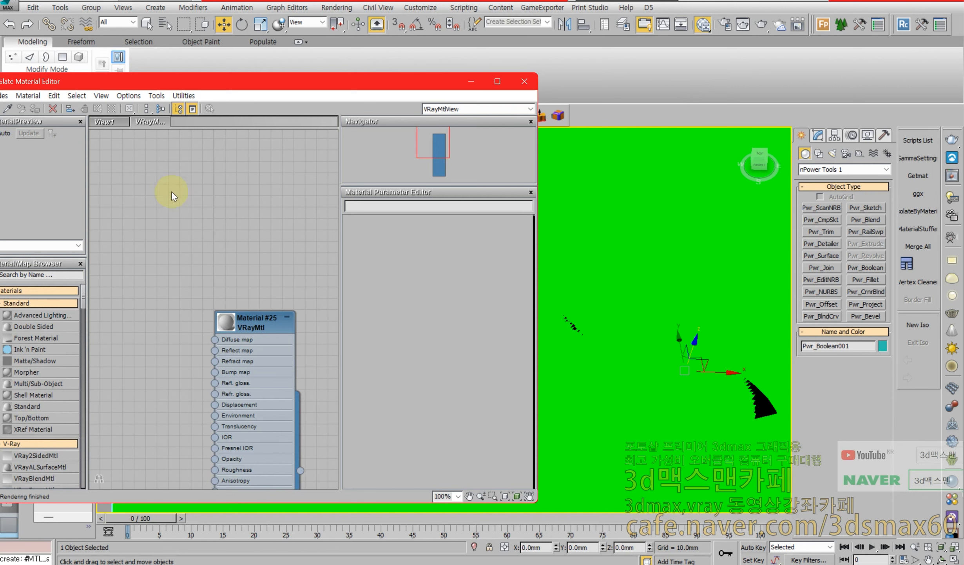
pyautogui.moveTo(274, 78); pyautogui.dragTo(0, 65)
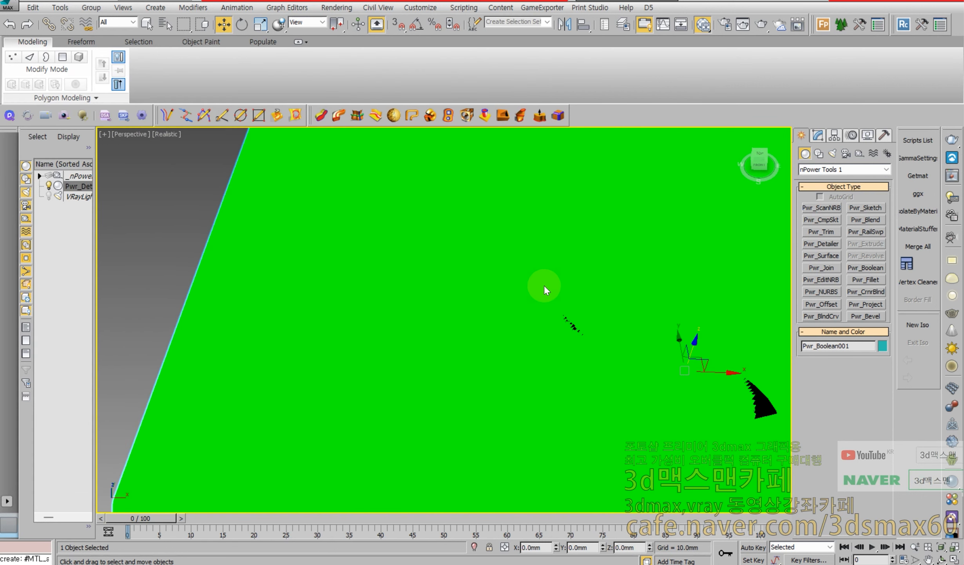
# Frame the detailed box in the perspective view and bring the V-Ray frame buffer onto the screen.
pyautogui.scroll(-6, 547, 289)
pyautogui.scroll(2, 551, 285)
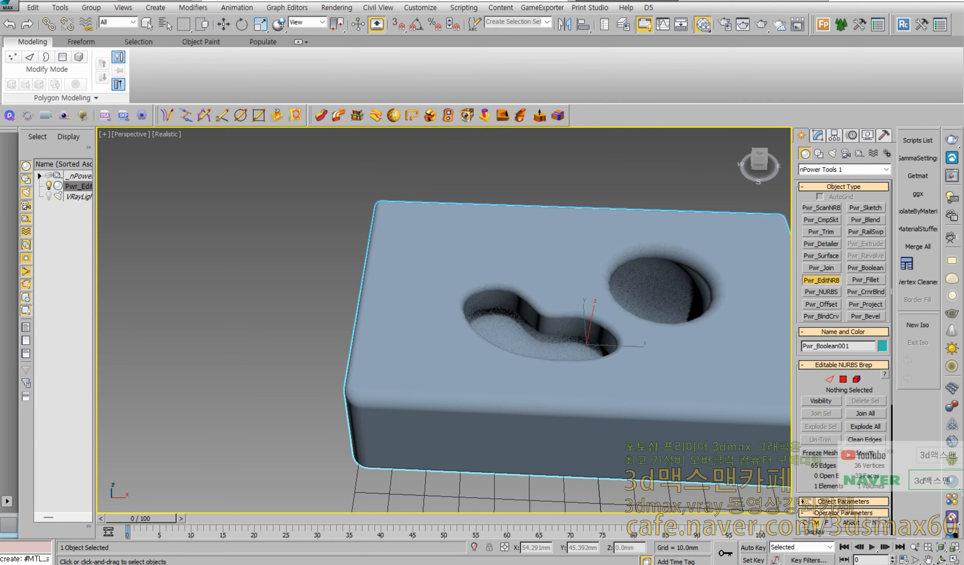
pyautogui.moveTo(0, 118); pyautogui.dragTo(724, 74)
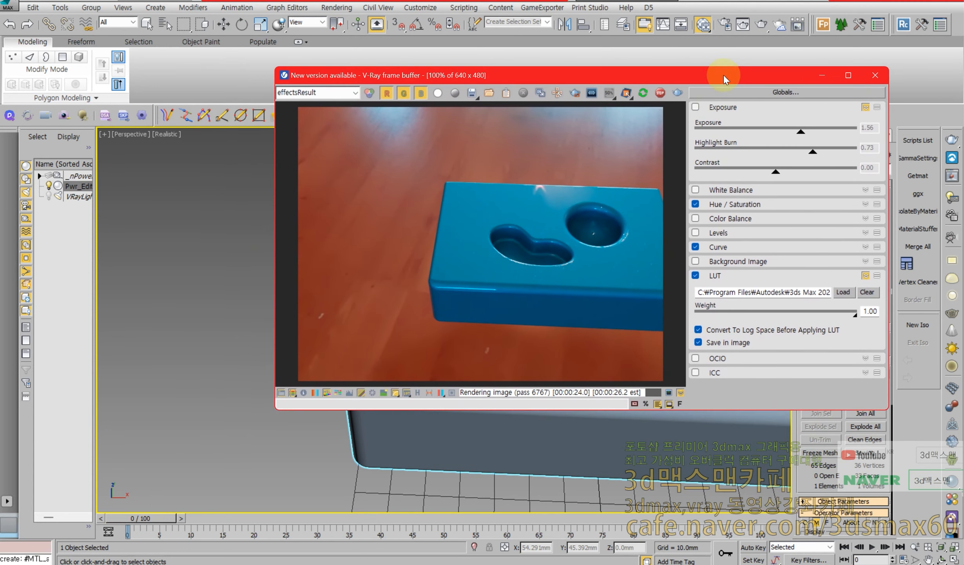
# Examine the live V-Ray render of the kidney-shaped pocket's rim up close, then stop the rendering.
pyautogui.scroll(3, 511, 433)
pyautogui.moveTo(389, 441); pyautogui.dragTo(575, 469, button='middle')
pyautogui.scroll(2, 635, 433)
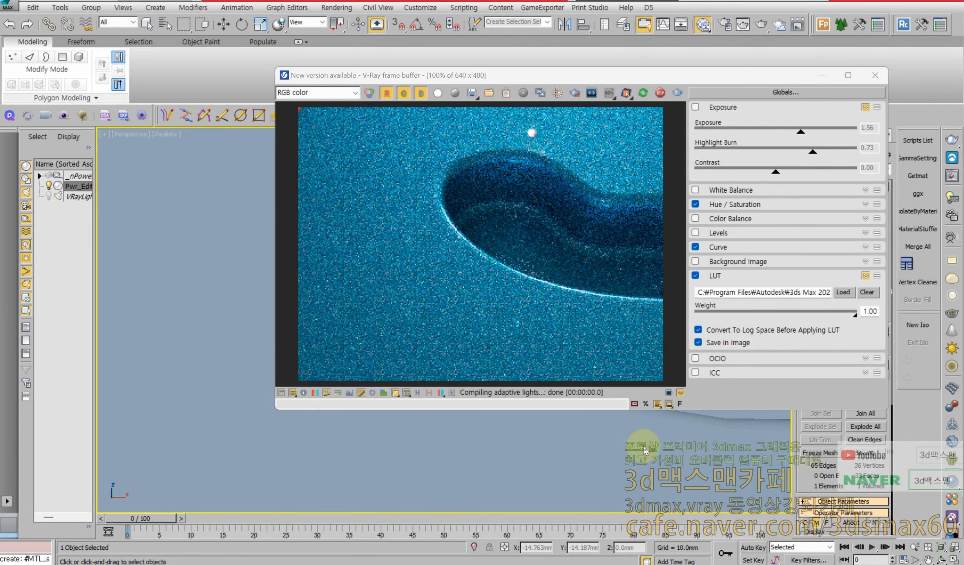
pyautogui.scroll(2, 658, 447)
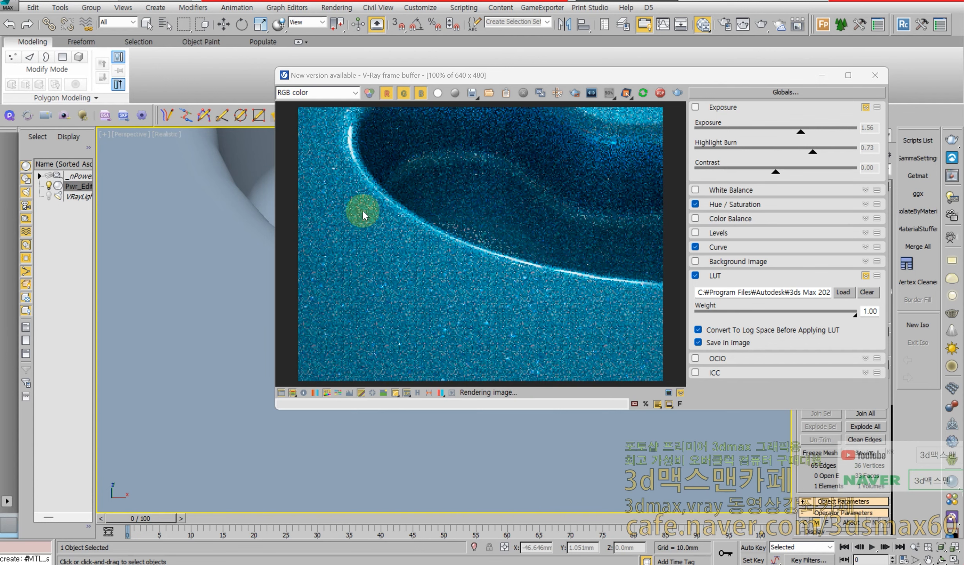
pyautogui.moveTo(422, 77); pyautogui.dragTo(671, 79)
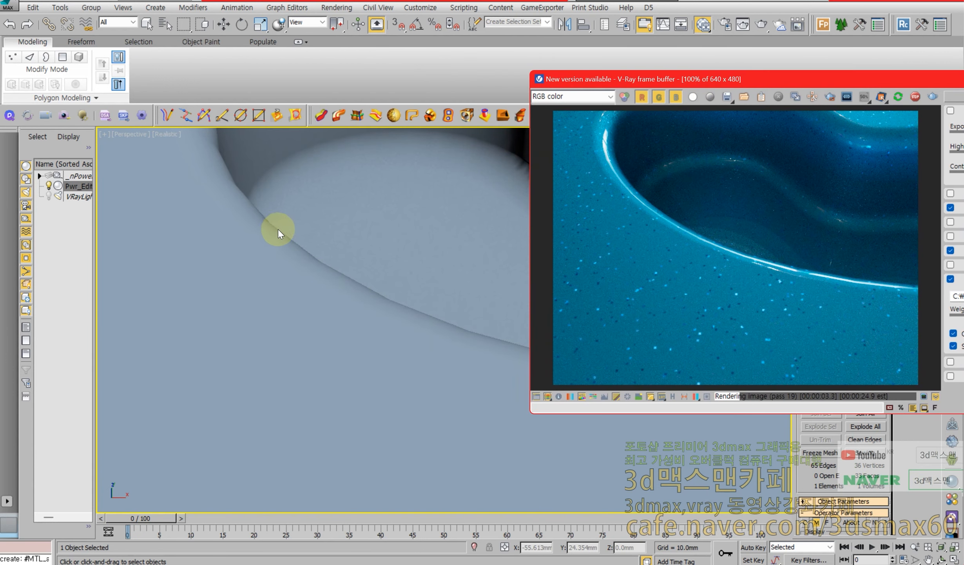
pyautogui.moveTo(681, 78); pyautogui.dragTo(377, 97)
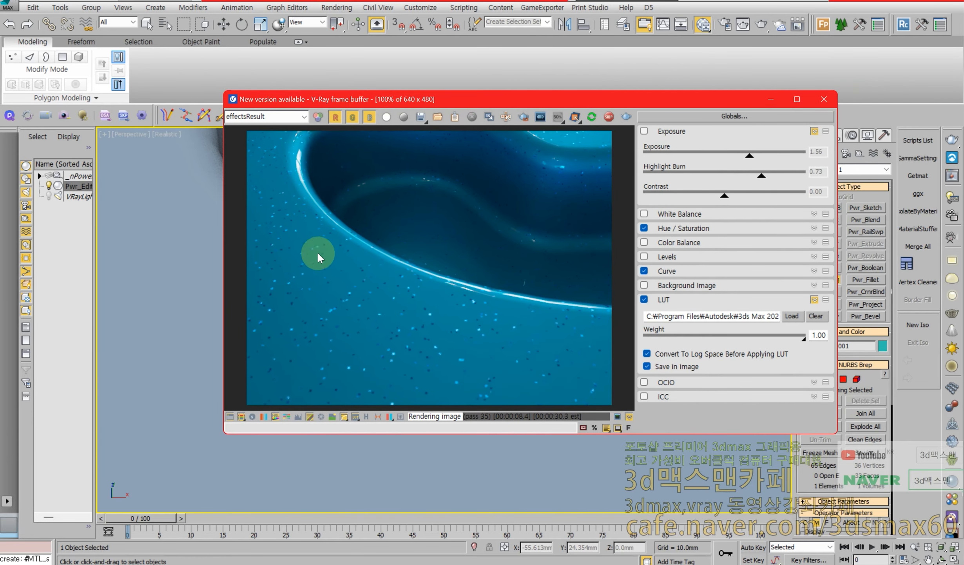
pyautogui.click(604, 118)
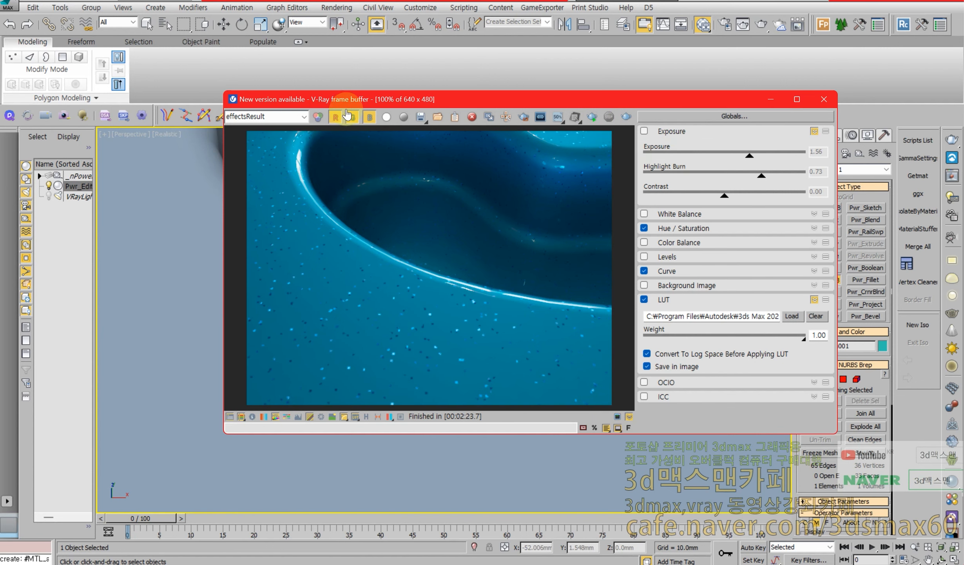
# Move the V-Ray frame buffer aside and compare the pocket's edges in the viewport with the finished render.
pyautogui.moveTo(351, 101); pyautogui.dragTo(637, 89)
pyautogui.scroll(-3, 397, 239)
pyautogui.moveTo(398, 238); pyautogui.dragTo(367, 323, button='middle')
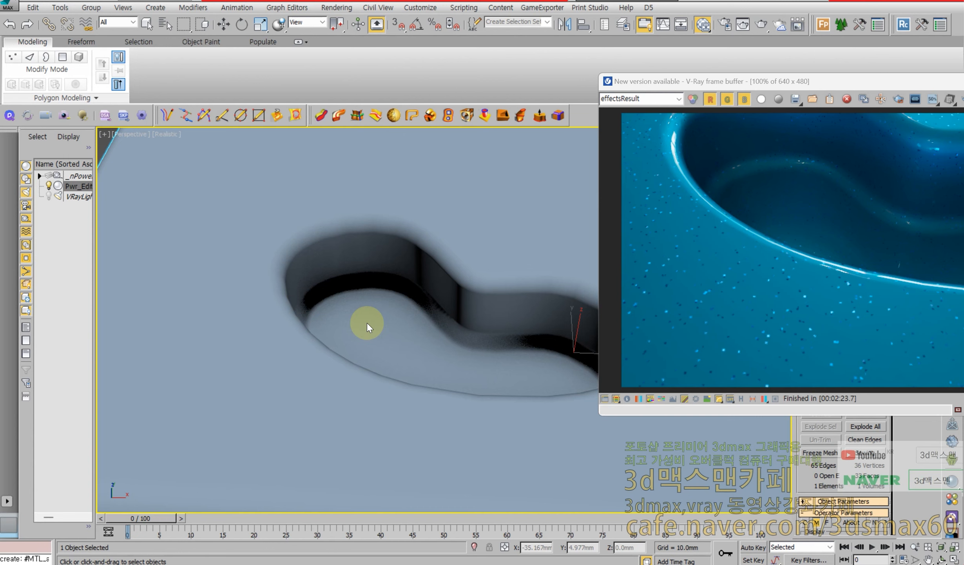
pyautogui.scroll(3, 368, 323)
pyautogui.scroll(-2, 368, 322)
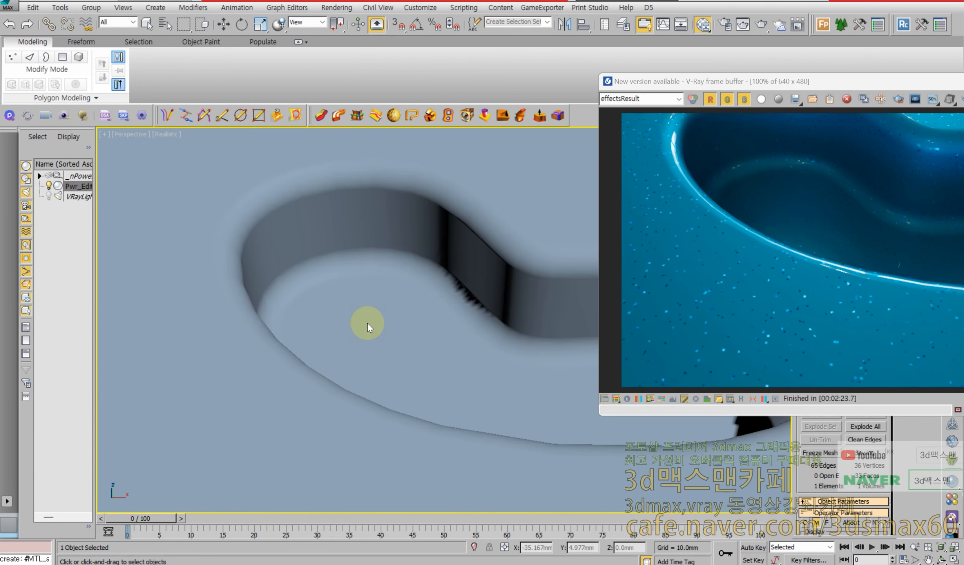